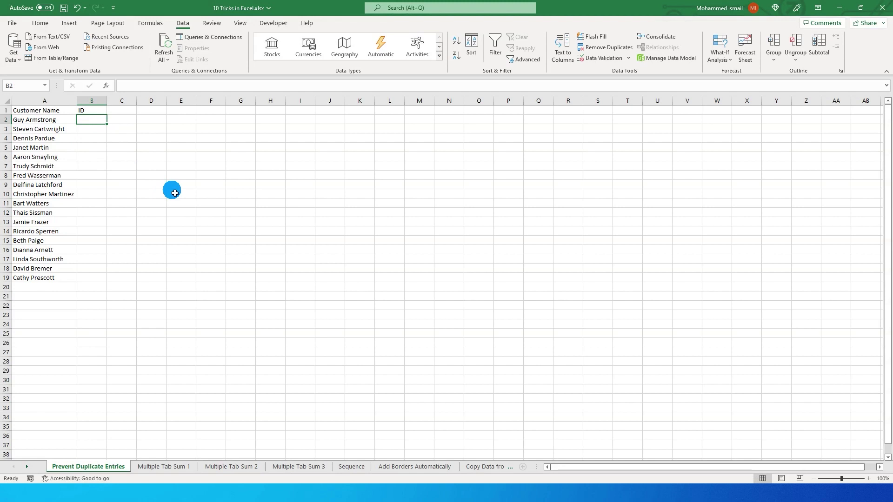
Enter the trial IDs 1, 2, 3 and a repeated 3 in B2:B5 and clear them again
{"action": "double_click", "coordinate": [93, 120]}
{"action": "type", "text": "1"}
{"action": "key", "text": "Return"}
{"action": "type", "text": "2"}
{"action": "key", "text": "Return"}
{"action": "type", "text": "3"}
{"action": "key", "text": "Return"}
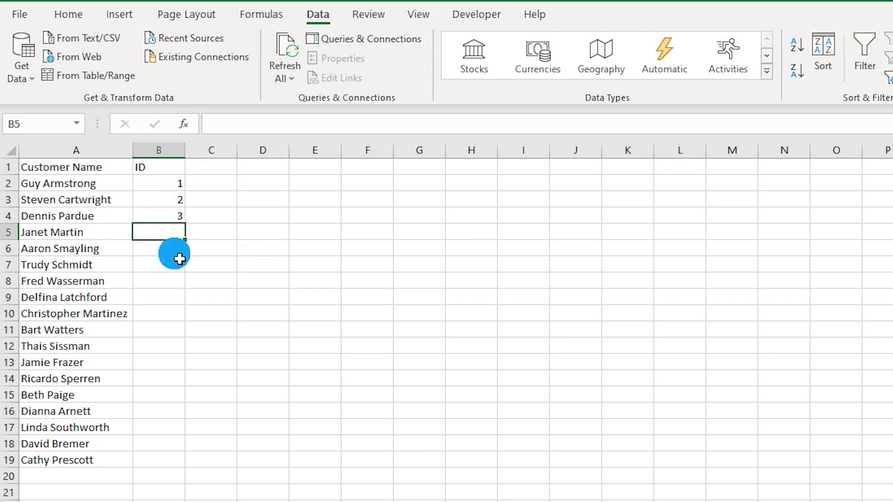
{"action": "type", "text": "3"}
{"action": "key", "text": "Return"}
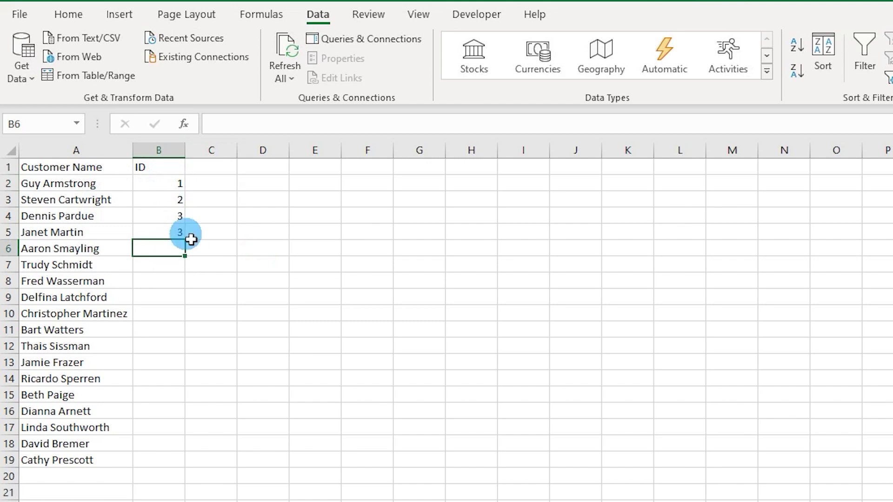
{"action": "left_click_drag", "start_coordinate": [174, 183], "coordinate": [178, 248]}
{"action": "key", "text": "Delete"}
Set a custom data validation rule for cell B2 with the formula =countif($B$2:$B$19,B2)=1
{"action": "left_click", "coordinate": [178, 189]}
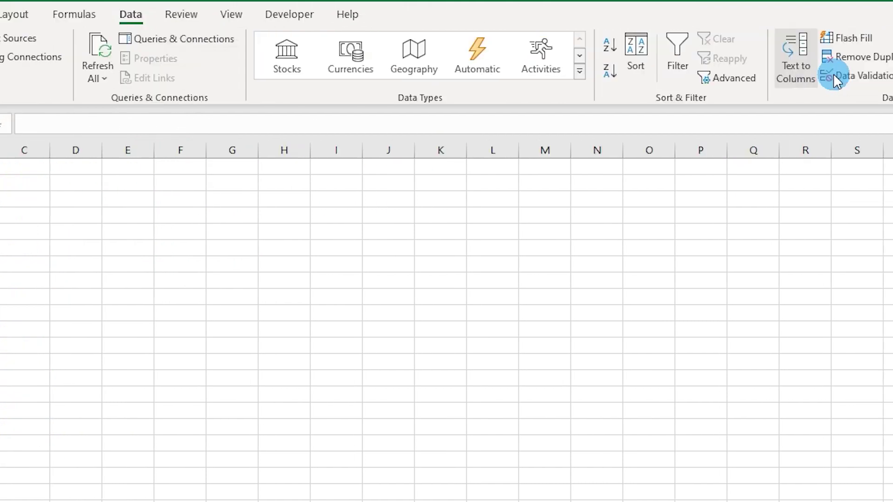
{"action": "left_click", "coordinate": [835, 80]}
{"action": "left_click", "coordinate": [682, 414]}
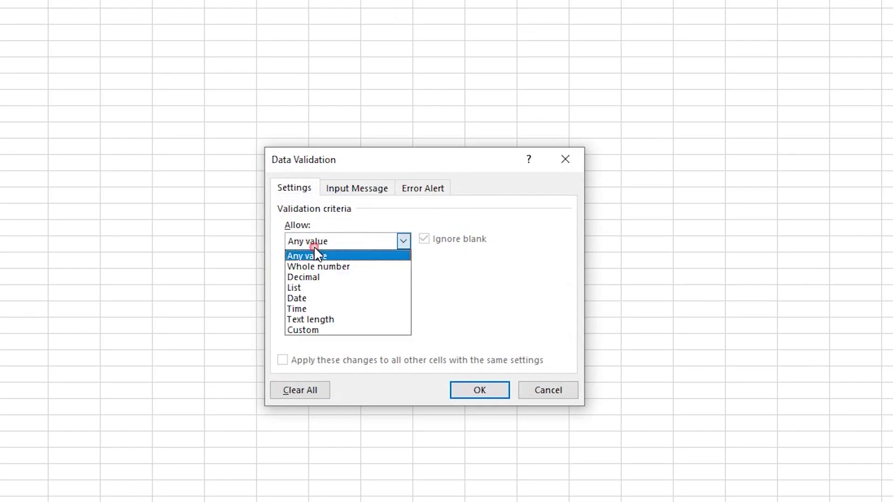
{"action": "left_click", "coordinate": [325, 330]}
{"action": "left_click", "coordinate": [309, 308]}
{"action": "type", "text": "="}
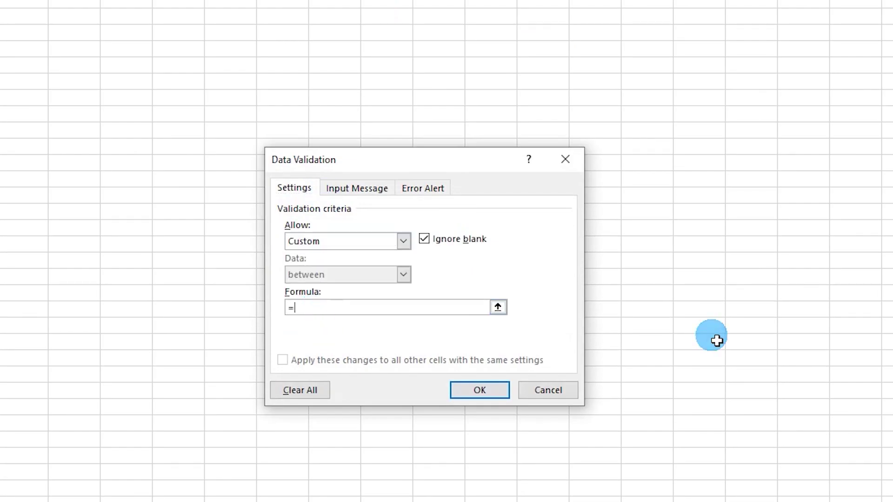
{"action": "type", "text": "countif("}
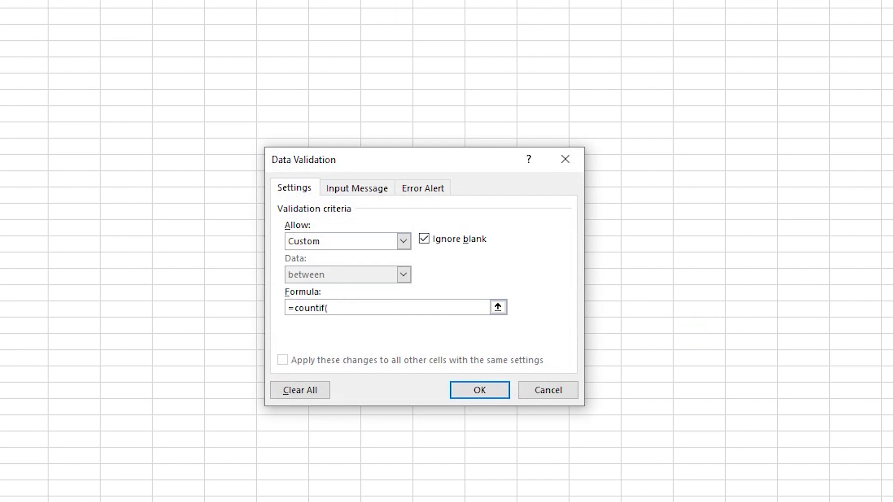
{"action": "key", "text": "ctrl+shift+Down"}
{"action": "key", "text": "F4"}
{"action": "left_click", "coordinate": [469, 310]}
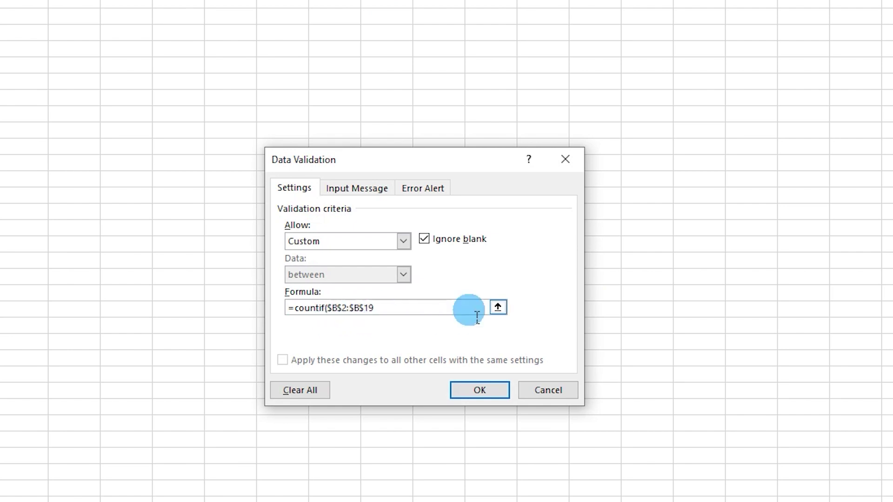
{"action": "type", "text": ",B2)=1"}
Give the validation a Stop error alert titled "Duplicate values not allowed" with the message "Duplicate Ids are not allowed" and apply it
{"action": "left_click", "coordinate": [424, 192]}
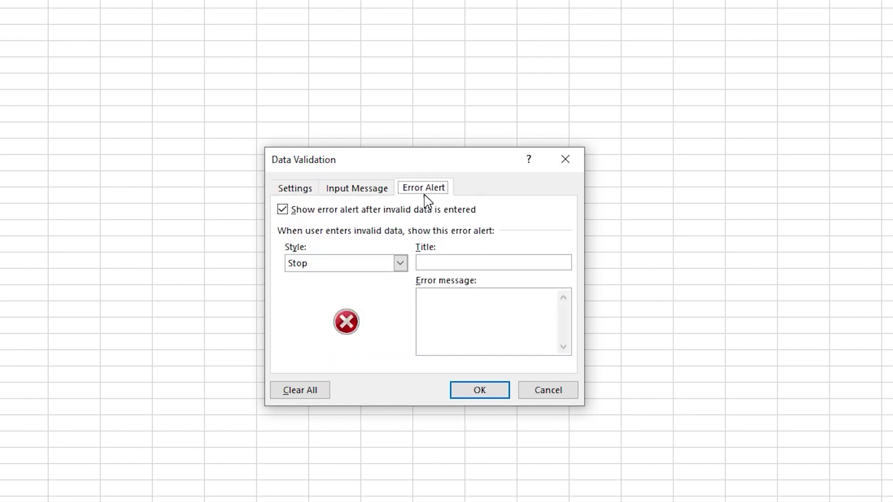
{"action": "left_click", "coordinate": [323, 263]}
{"action": "left_click", "coordinate": [320, 275]}
{"action": "left_click", "coordinate": [453, 263]}
{"action": "type", "text": "Duplicate values not allowed"}
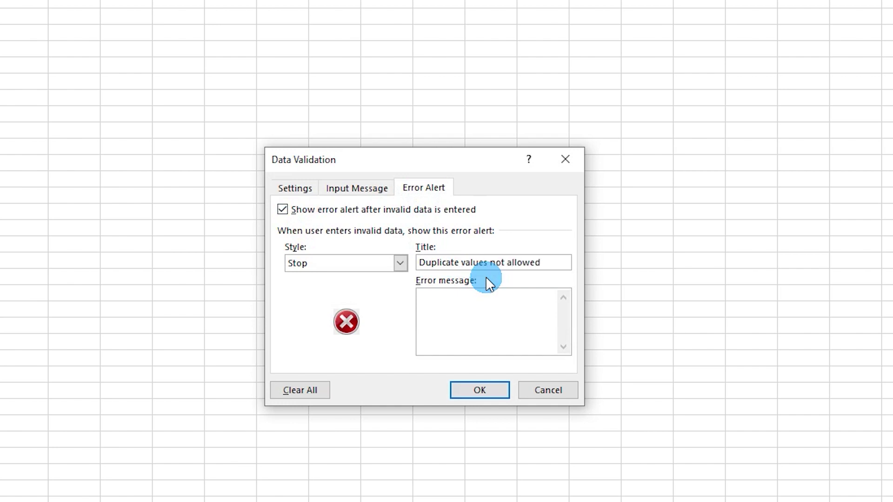
{"action": "left_click", "coordinate": [485, 302]}
{"action": "type", "text": "Duplicate I"}
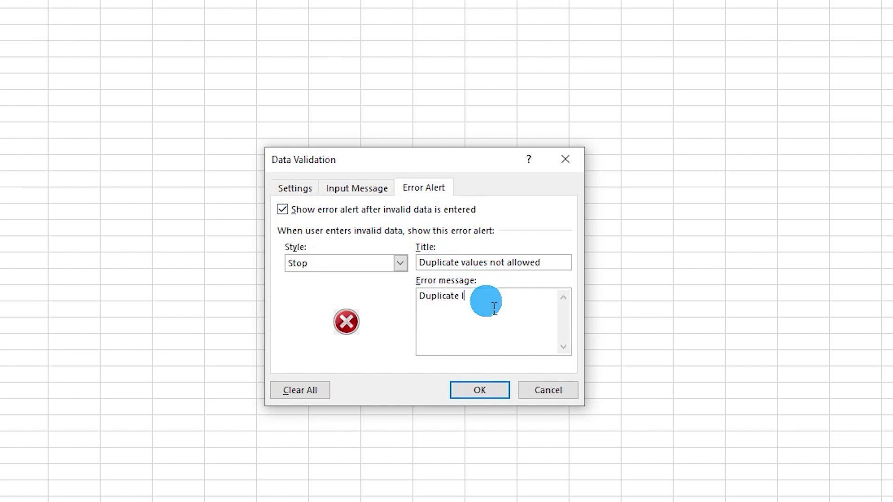
{"action": "type", "text": "ds are not allowe"}
{"action": "key", "text": "BackSpace"}
{"action": "key", "text": "BackSpace"}
{"action": "key", "text": "BackSpace"}
{"action": "type", "text": "owed"}
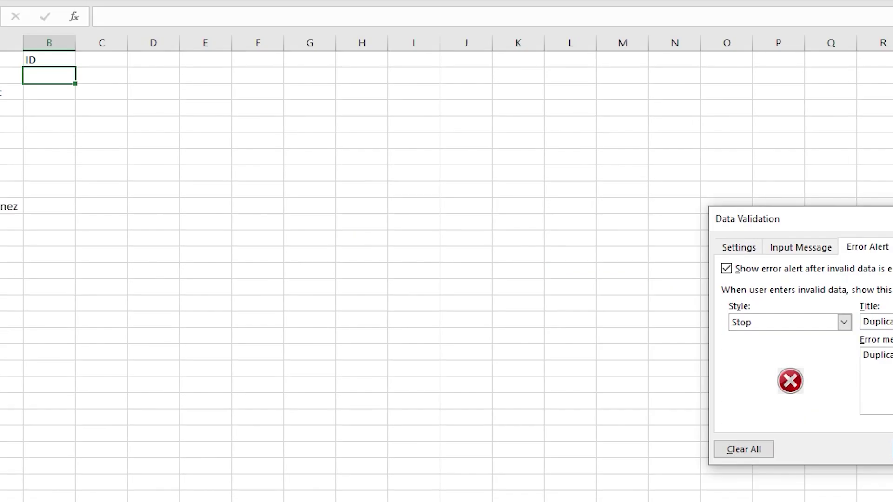
{"action": "key", "text": "Return"}
Copy cell B2 and paste only its validation onto the remaining ID cells B3:B19
{"action": "key", "text": "ctrl+c"}
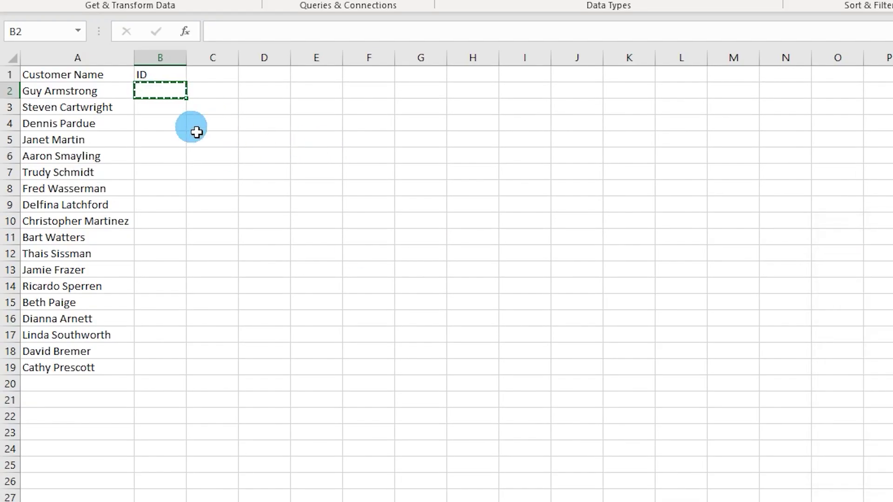
{"action": "left_click_drag", "start_coordinate": [168, 108], "coordinate": [178, 367]}
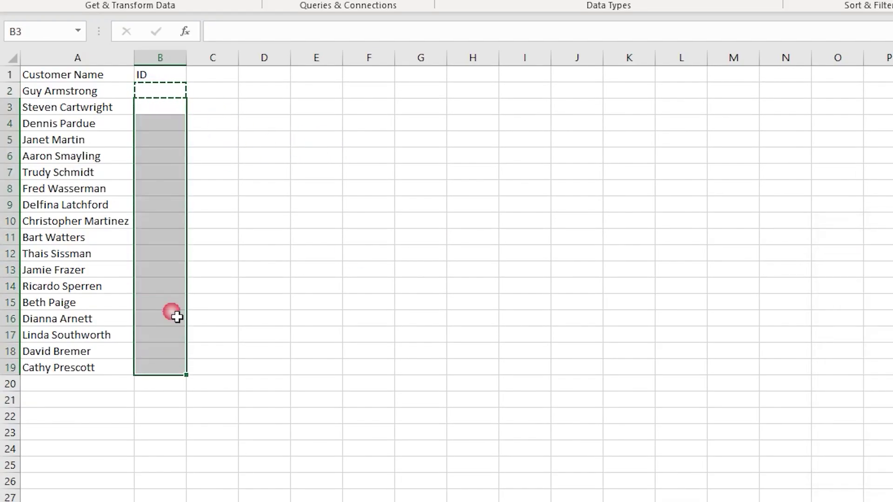
{"action": "right_click", "coordinate": [175, 272]}
{"action": "left_click", "coordinate": [235, 374]}
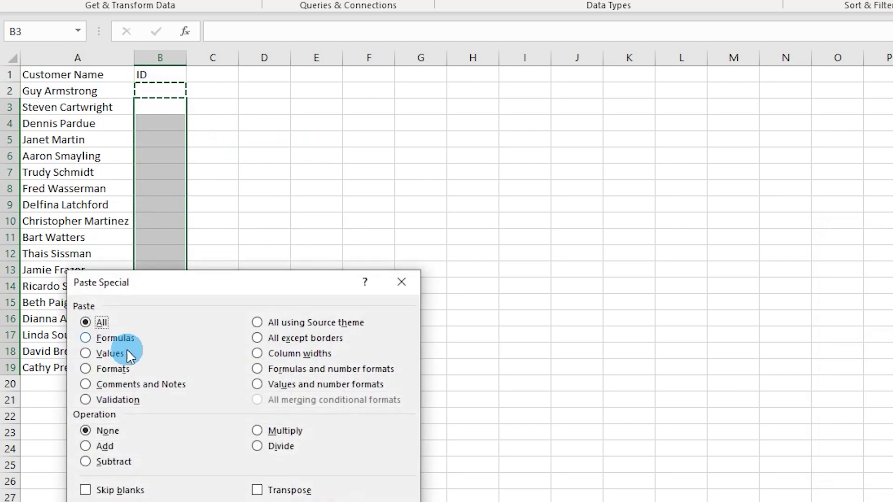
{"action": "left_click", "coordinate": [118, 400]}
{"action": "left_click", "coordinate": [322, 500]}
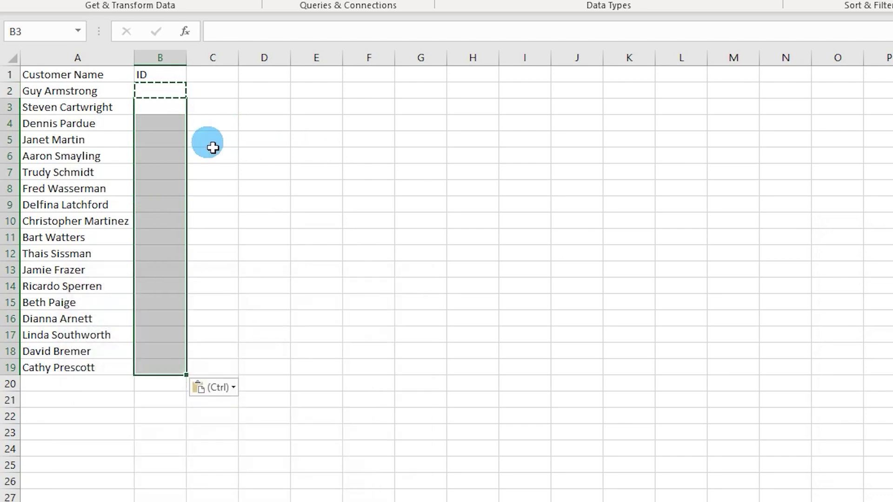
Enter the IDs 1 to 5 in B2:B6 and try a duplicate 4 in B7
{"action": "key", "text": "Up"}
{"action": "type", "text": "1"}
{"action": "key", "text": "Return"}
{"action": "type", "text": "2"}
{"action": "key", "text": "Return"}
{"action": "type", "text": "3"}
{"action": "key", "text": "Return"}
{"action": "type", "text": "4"}
{"action": "key", "text": "Return"}
{"action": "type", "text": "5"}
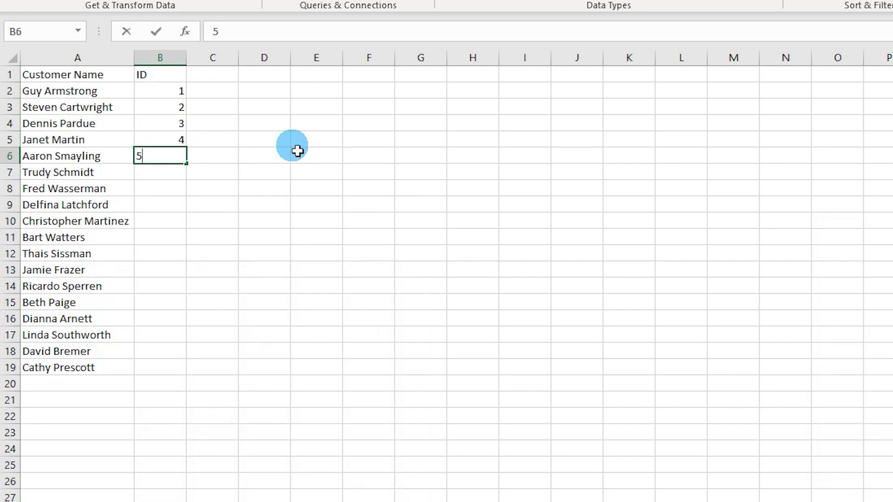
{"action": "key", "text": "Return"}
{"action": "type", "text": "4"}
{"action": "key", "text": "Return"}
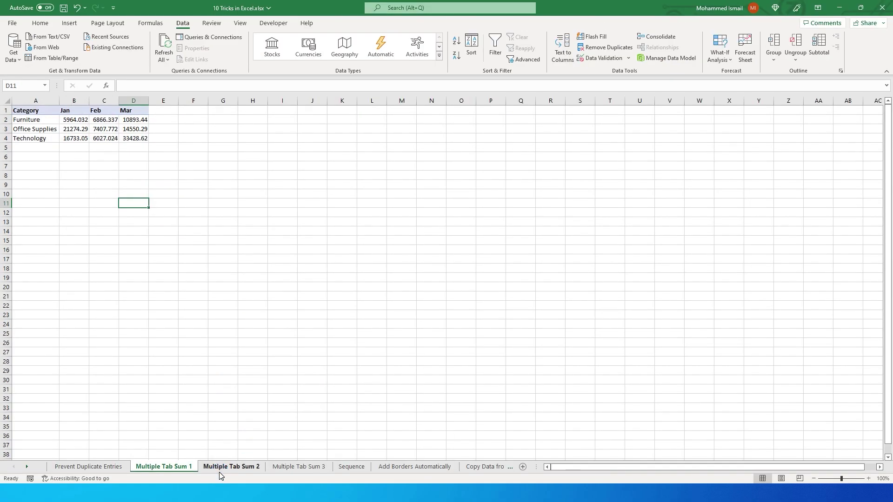
Examine the monthly category tables on the Multiple Tab Sum 1, 2 and 3 sheets
{"action": "left_click", "coordinate": [222, 468]}
{"action": "left_click", "coordinate": [285, 468]}
{"action": "left_click_drag", "start_coordinate": [29, 112], "coordinate": [126, 144]}
{"action": "left_click", "coordinate": [180, 467]}
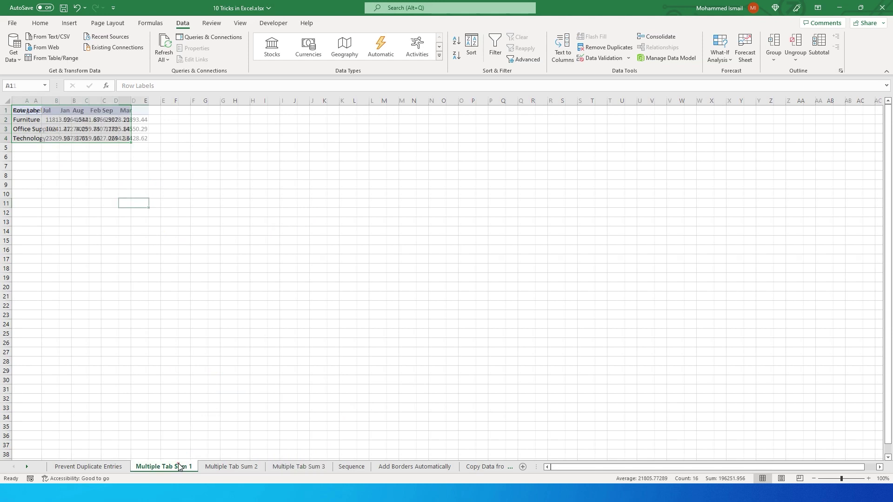
{"action": "left_click", "coordinate": [231, 466]}
{"action": "left_click", "coordinate": [83, 166]}
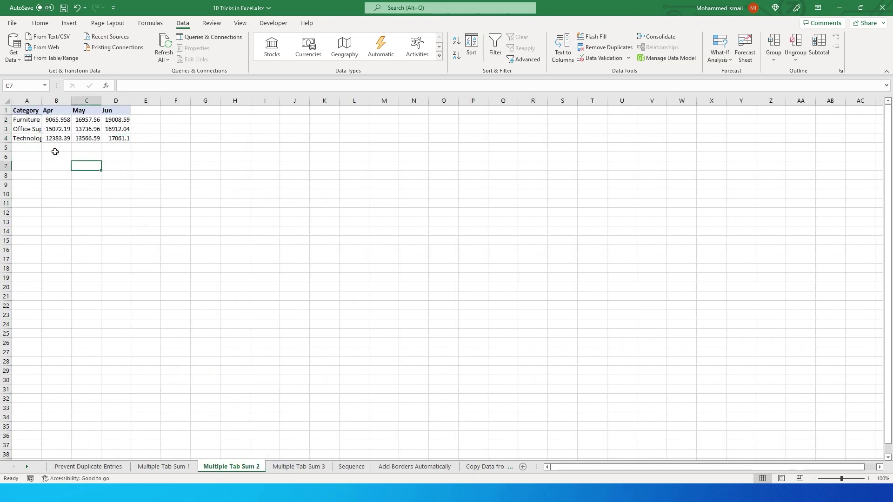
{"action": "left_click_drag", "start_coordinate": [54, 151], "coordinate": [111, 152]}
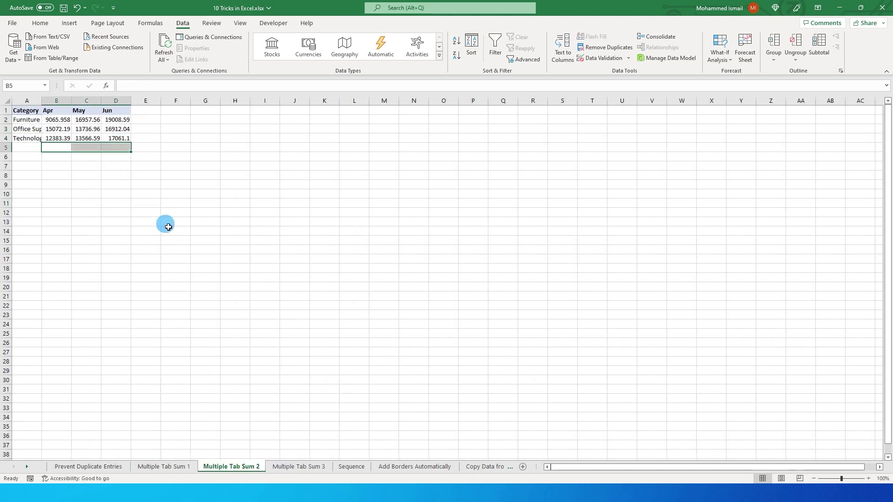
{"action": "key", "text": "ctrl+Page_Up"}
{"action": "left_click", "coordinate": [299, 466]}
{"action": "key", "text": "ctrl+a"}
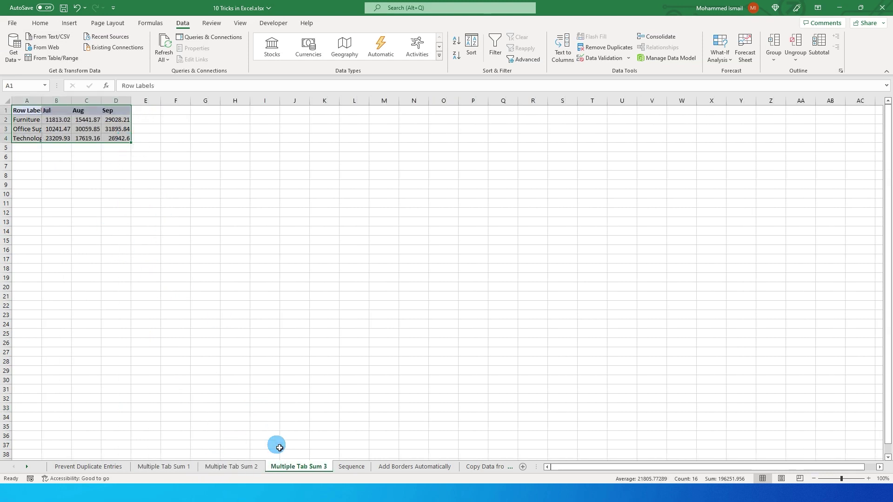
Group the three Multiple Tab Sum sheets and AutoSum the totals into row 5 and column E of their tables
{"action": "left_click", "coordinate": [232, 467], "text": "ctrl"}
{"action": "left_click", "coordinate": [182, 467], "text": "ctrl"}
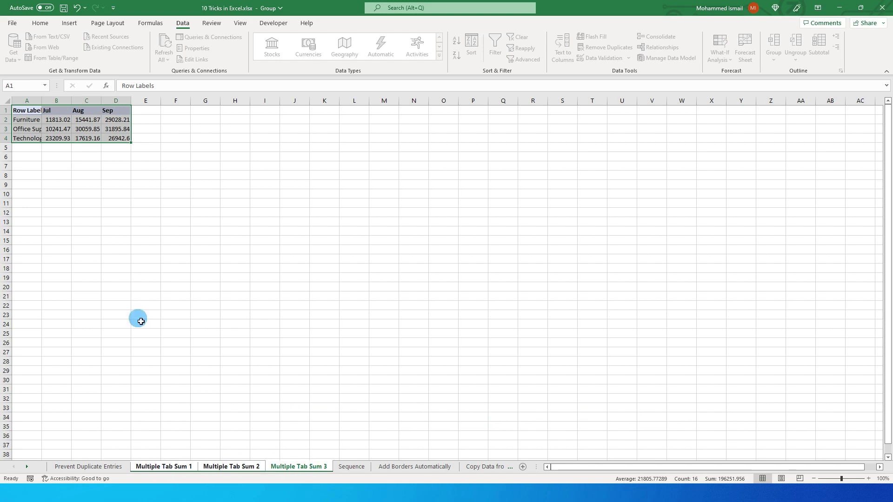
{"action": "left_click", "coordinate": [56, 150]}
{"action": "left_click_drag", "start_coordinate": [57, 151], "coordinate": [140, 152]}
{"action": "left_click", "coordinate": [56, 162]}
{"action": "left_click_drag", "start_coordinate": [60, 149], "coordinate": [145, 135]}
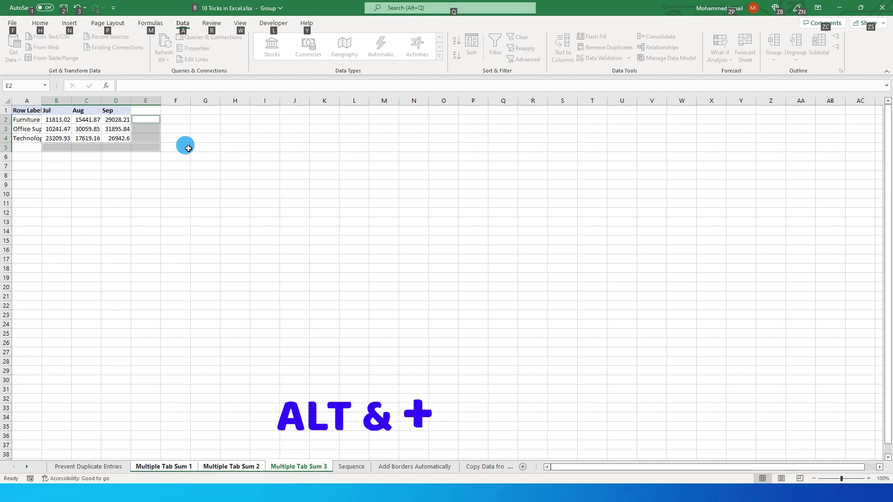
{"action": "key", "text": "alt+equal"}
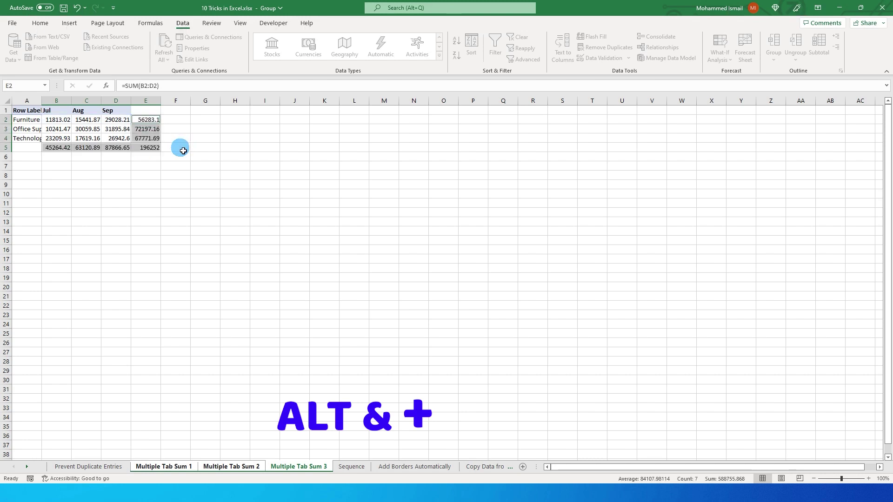
Ungroup the sheets and review the row and column totals on Multiple Tab Sum 3, 2 and 1
{"action": "left_click", "coordinate": [108, 186]}
{"action": "left_click_drag", "start_coordinate": [52, 147], "coordinate": [148, 148]}
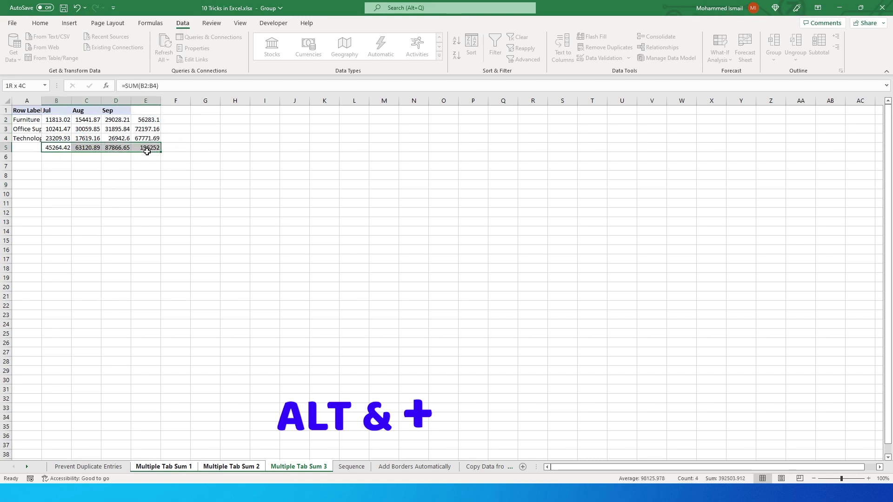
{"action": "left_click", "coordinate": [148, 195]}
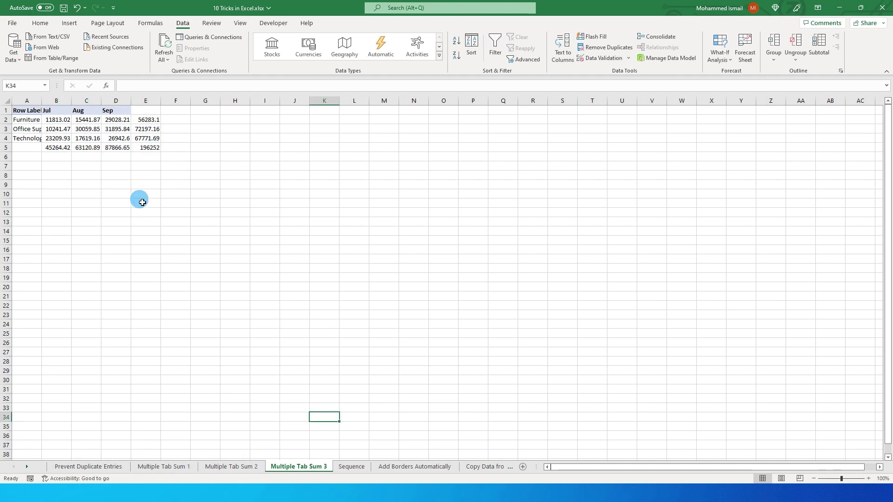
{"action": "left_click_drag", "start_coordinate": [53, 148], "coordinate": [116, 148]}
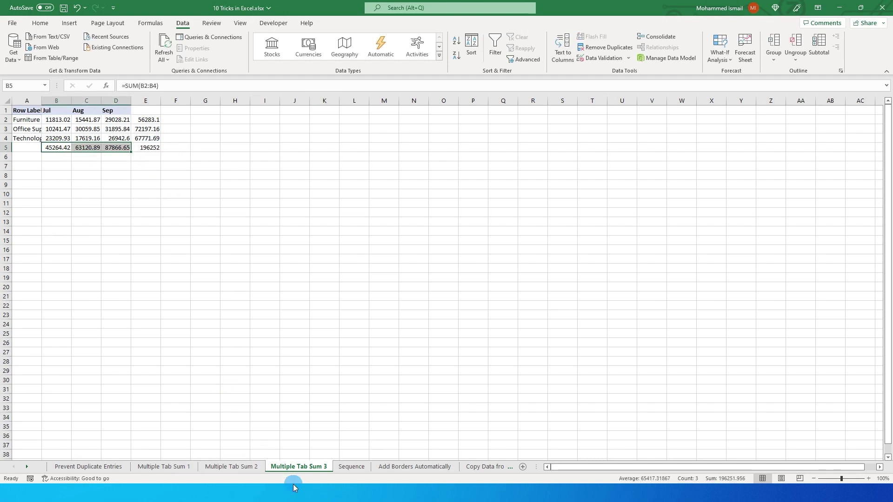
{"action": "left_click", "coordinate": [246, 467], "text": "ctrl"}
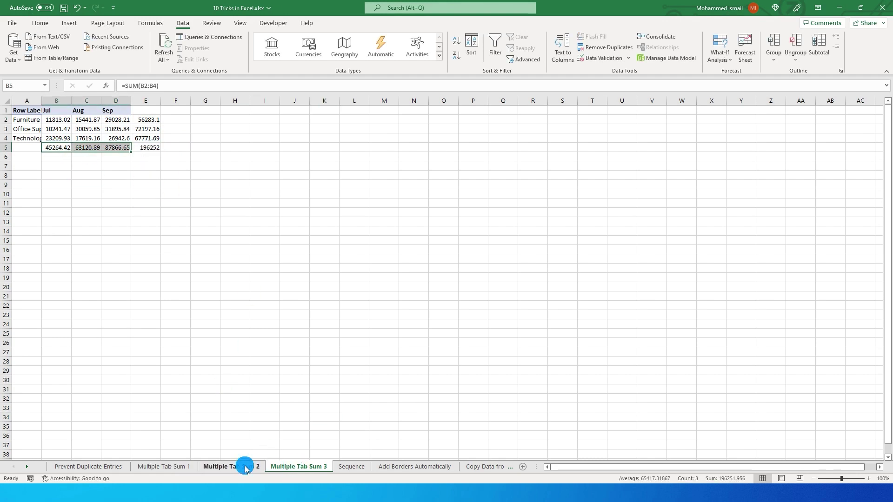
{"action": "left_click", "coordinate": [246, 467]}
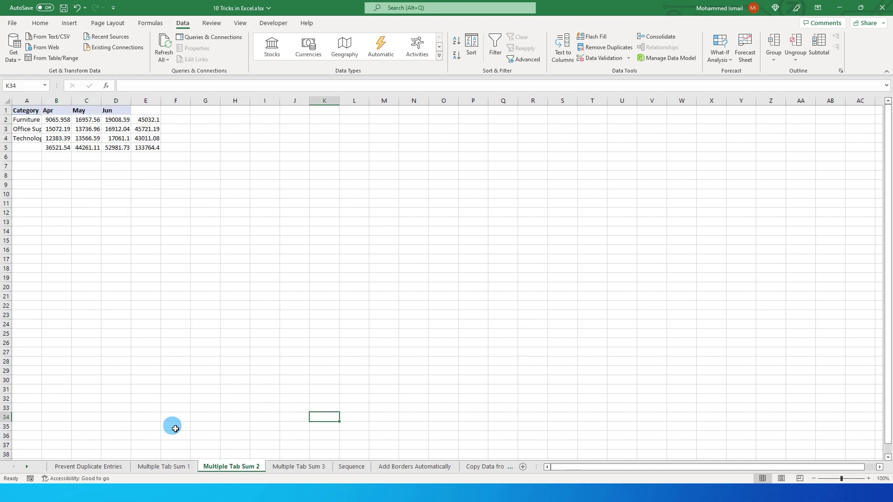
{"action": "left_click", "coordinate": [168, 465]}
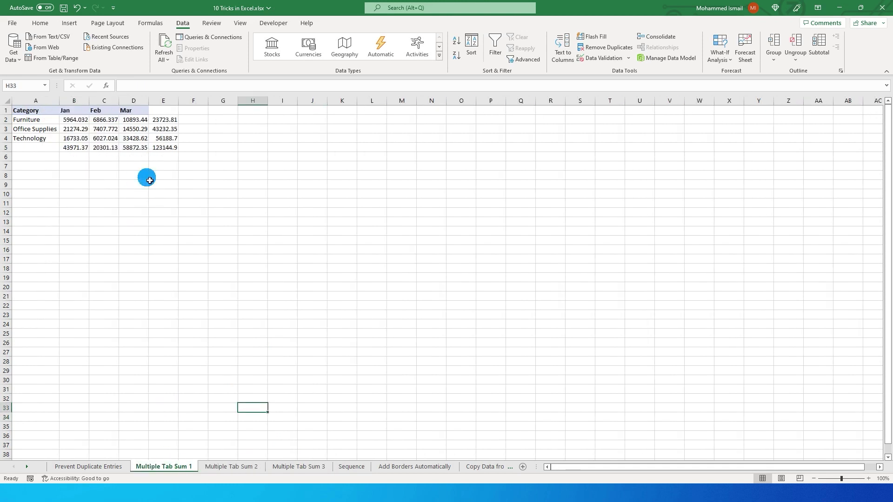
Open the Sequence sheet and examine the Customer Name list and the empty ID cells A2:A26
{"action": "left_click", "coordinate": [352, 466]}
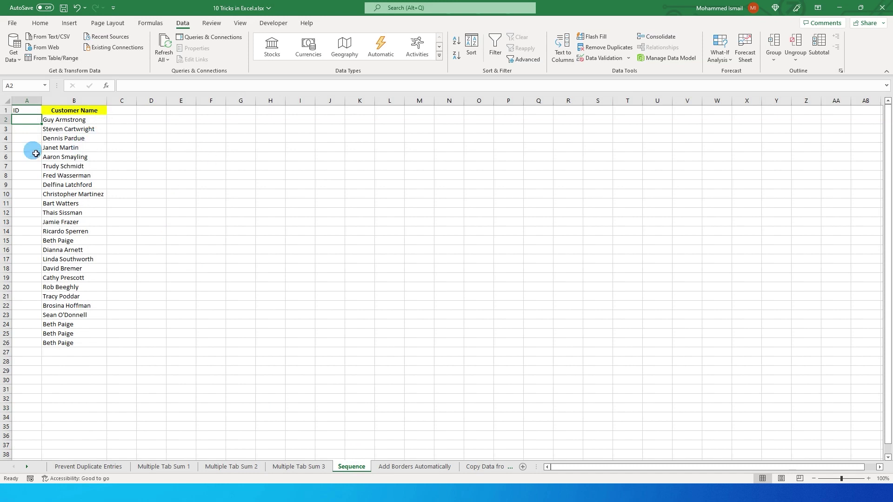
{"action": "left_click_drag", "start_coordinate": [80, 112], "coordinate": [100, 342]}
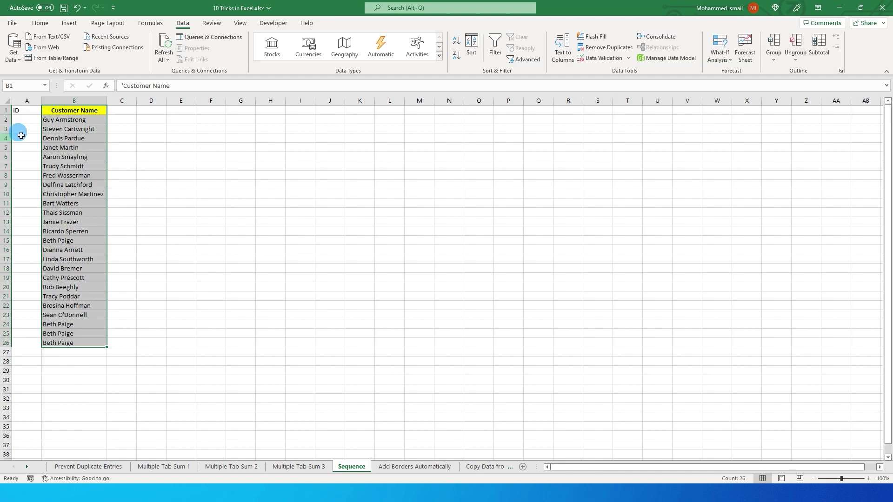
{"action": "left_click_drag", "start_coordinate": [23, 120], "coordinate": [36, 347]}
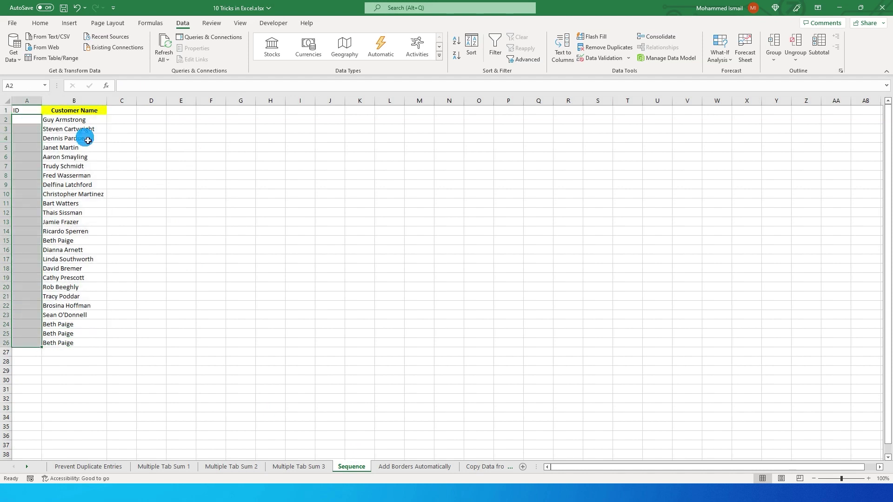
{"action": "key", "text": "shift+BackSpace"}
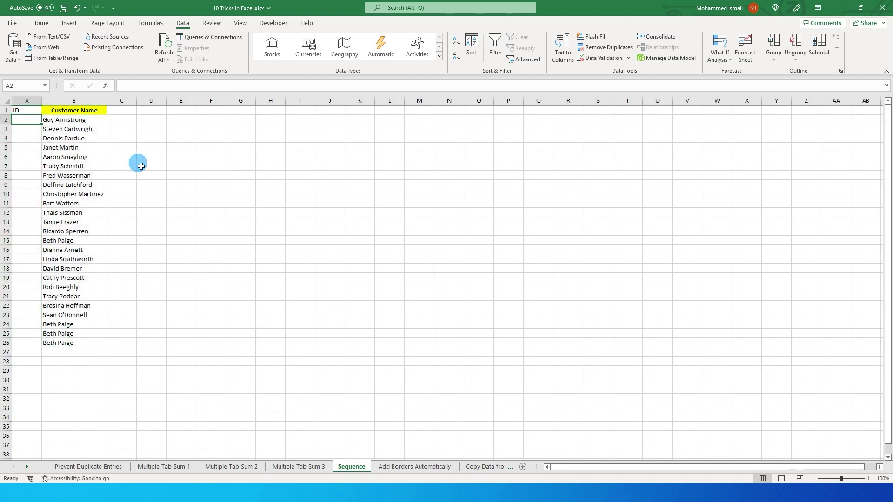
Enter the sample IDs TN-01 and TN-02 in cells A2 and A3
{"action": "type", "text": "TN-"}
{"action": "type", "text": "01"}
{"action": "key", "text": "Return"}
{"action": "type", "text": "TN"}
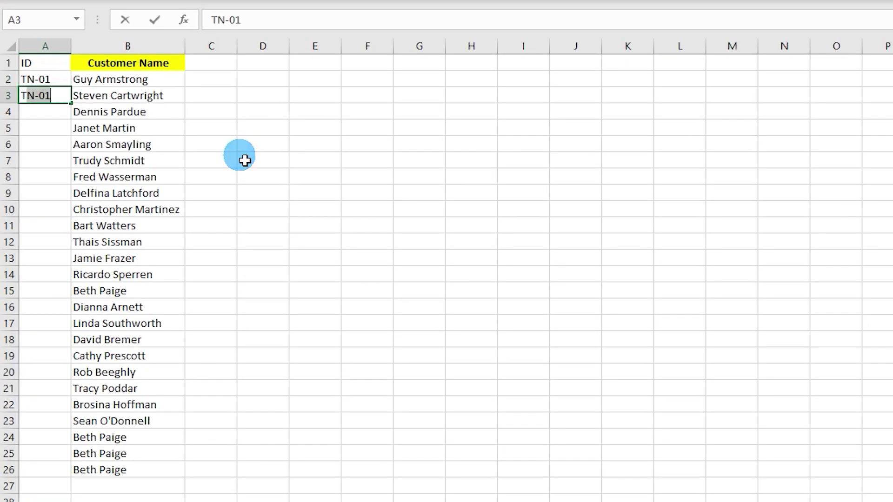
{"action": "type", "text": "-02"}
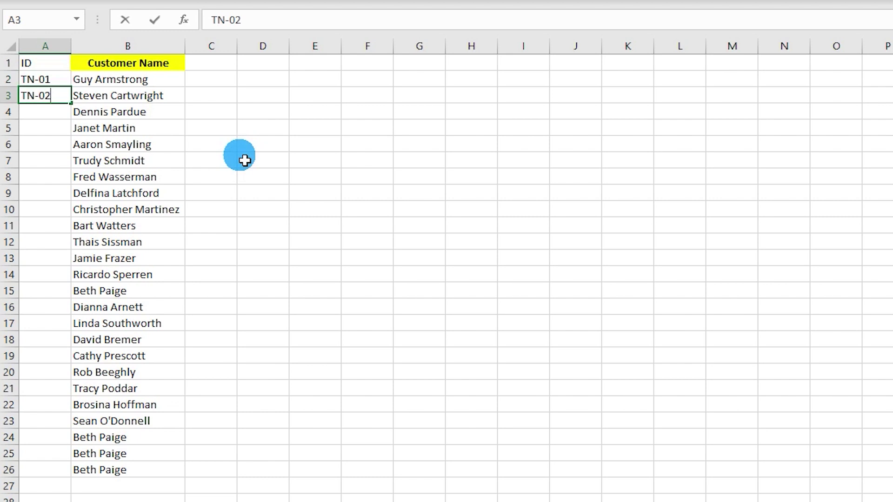
{"action": "key", "text": "Return"}
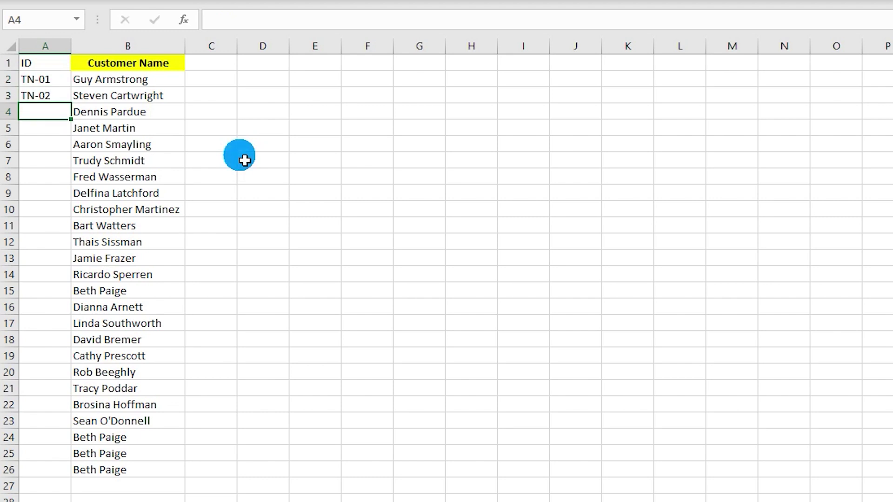
Clear the sample IDs from A2:A3 and return to cell A2
{"action": "key", "text": "Up"}
{"action": "key", "text": "Up"}
{"action": "key", "text": "shift+Down"}
{"action": "key", "text": "Delete"}
{"action": "key", "text": "Up"}
{"action": "key", "text": "Down"}
Enter the formula =SEQUENCE(20) in A2 to number the ID column
{"action": "type", "text": "=se"}
{"action": "key", "text": "Down"}
{"action": "key", "text": "Down"}
{"action": "key", "text": "Down"}
{"action": "key", "text": "Down"}
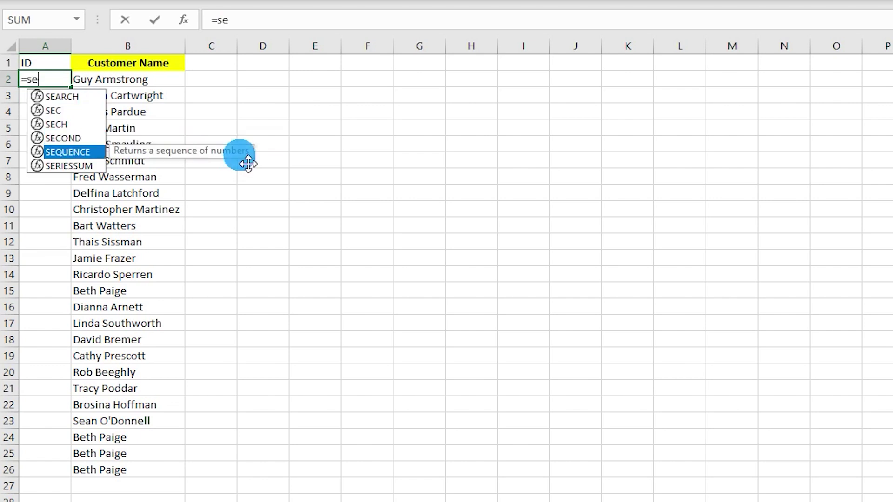
{"action": "key", "text": "Tab"}
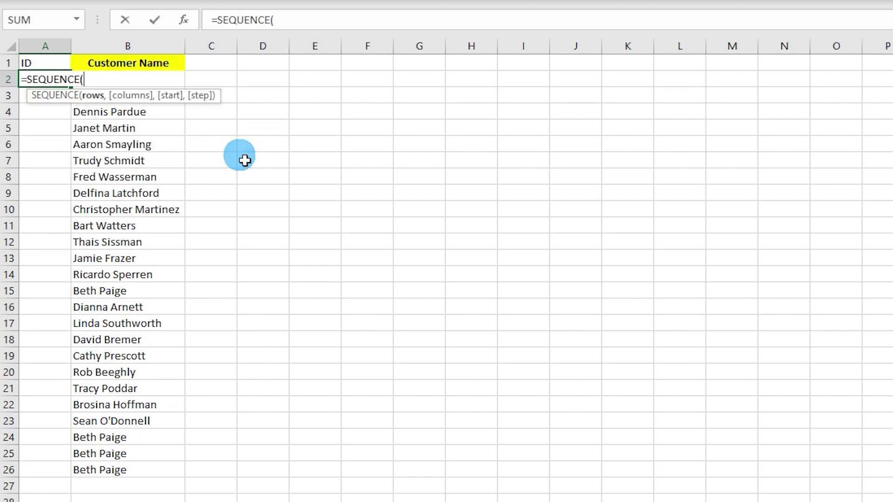
{"action": "type", "text": "20)"}
{"action": "key", "text": "Return"}
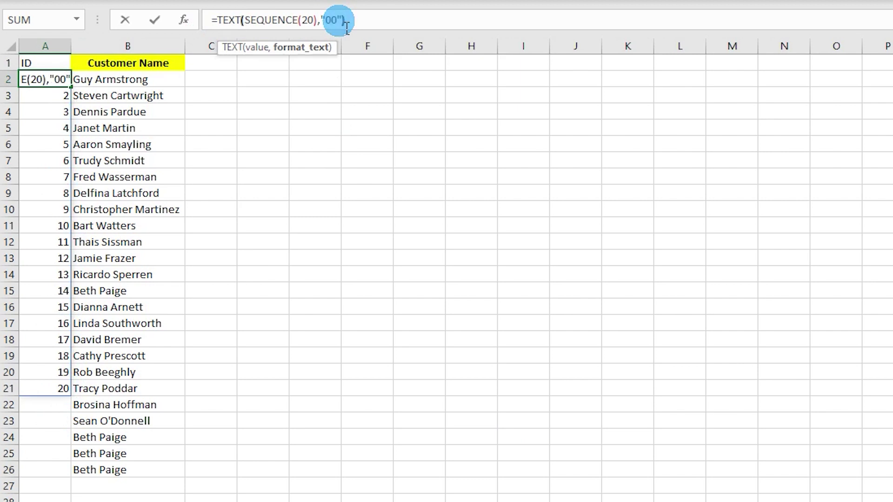
Wrap A2's sequence in TEXT with a two-digit format and add the prefix: ="TN-"&TEXT(SEQUENCE(20),"00")
{"action": "type", "text": ")"}
{"action": "key", "text": "Return"}
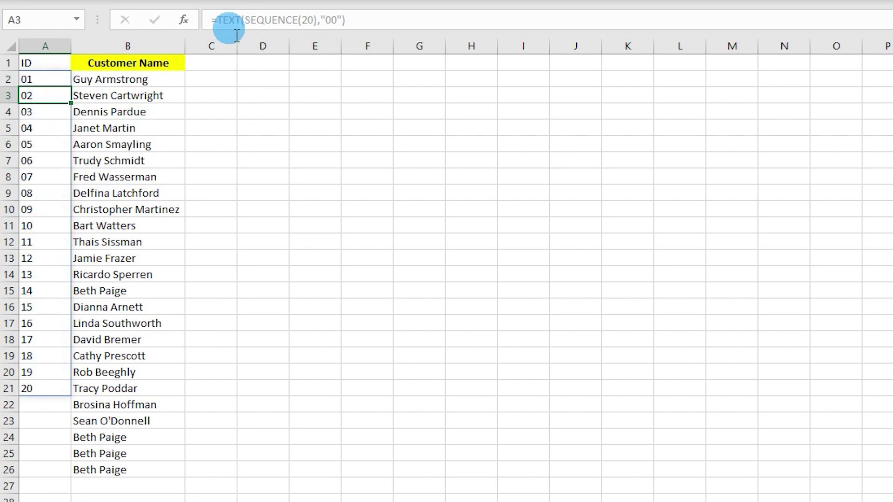
{"action": "left_click", "coordinate": [57, 81]}
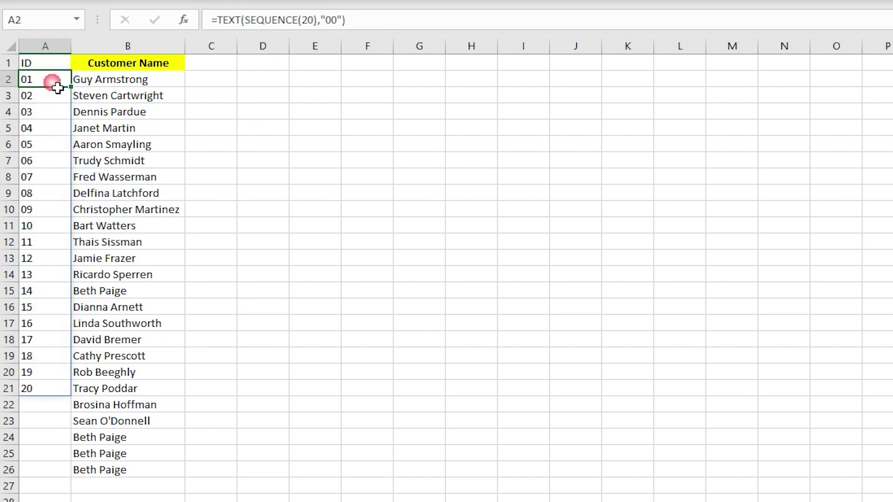
{"action": "left_click", "coordinate": [219, 21]}
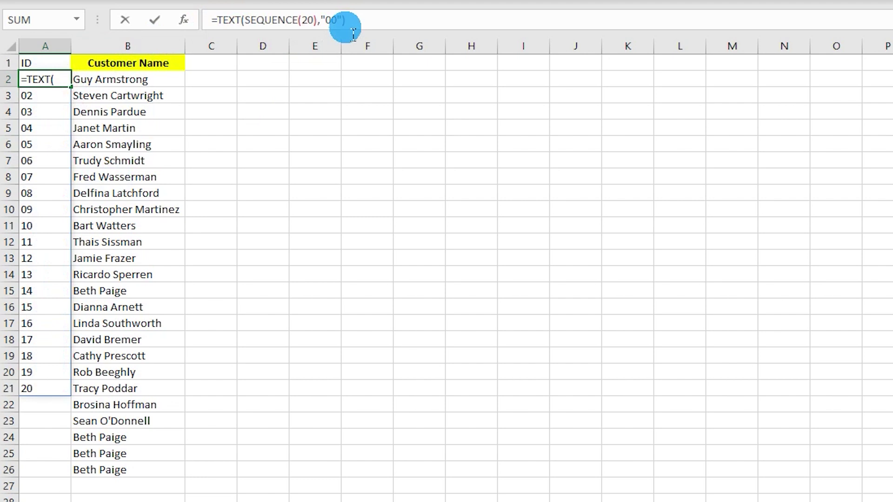
{"action": "type", "text": "\"TB"}
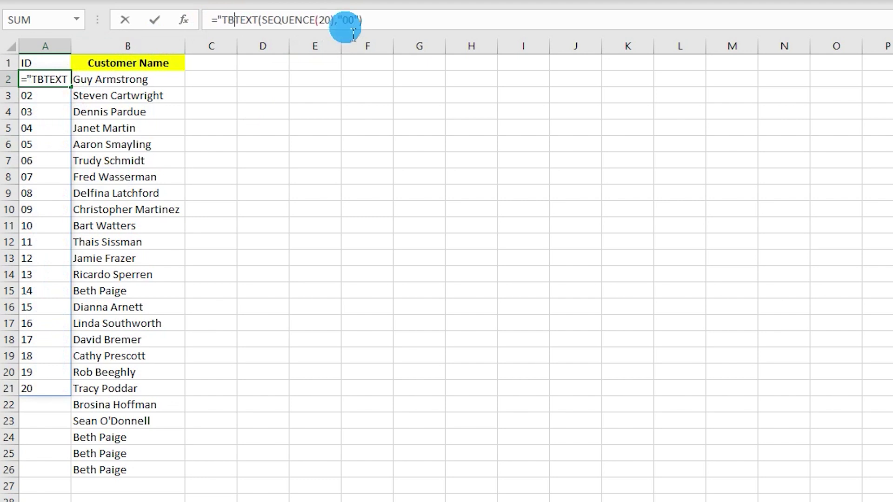
{"action": "key", "text": "BackSpace"}
{"action": "type", "text": "N-"}
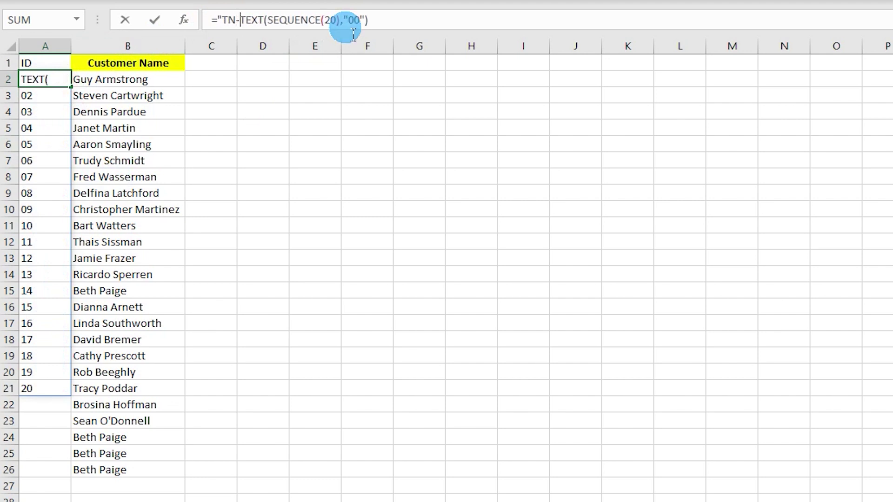
{"action": "type", "text": "\""}
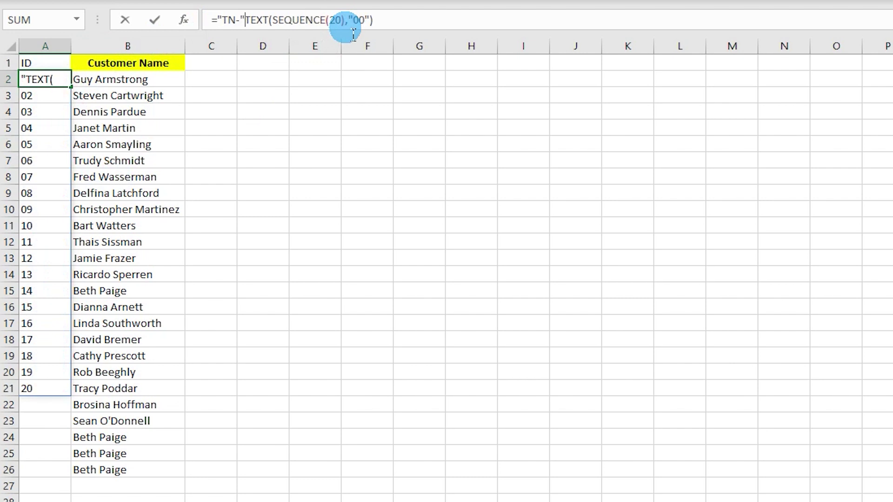
{"action": "type", "text": "&"}
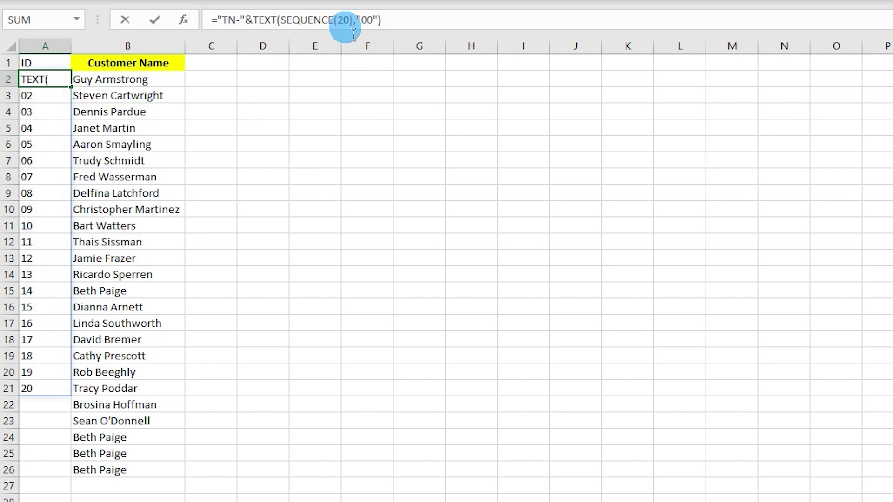
{"action": "key", "text": "Return"}
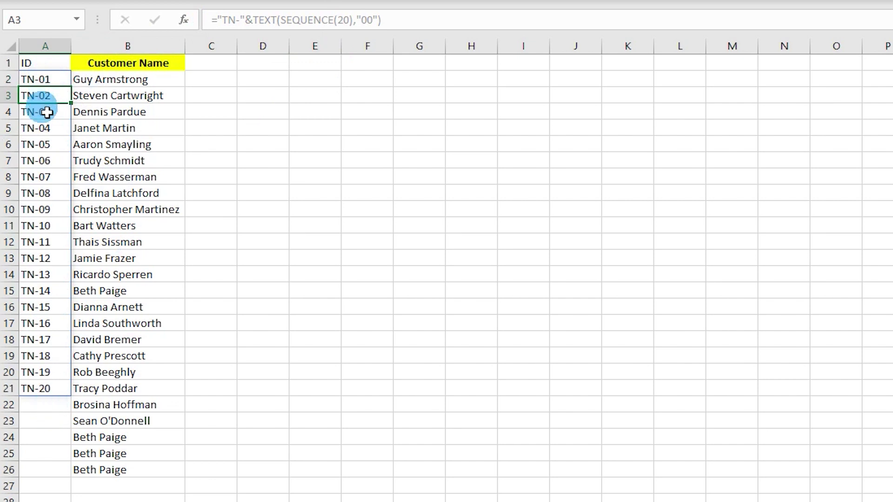
Change the number of rows in A2's SEQUENCE formula to 25
{"action": "key", "text": "Up"}
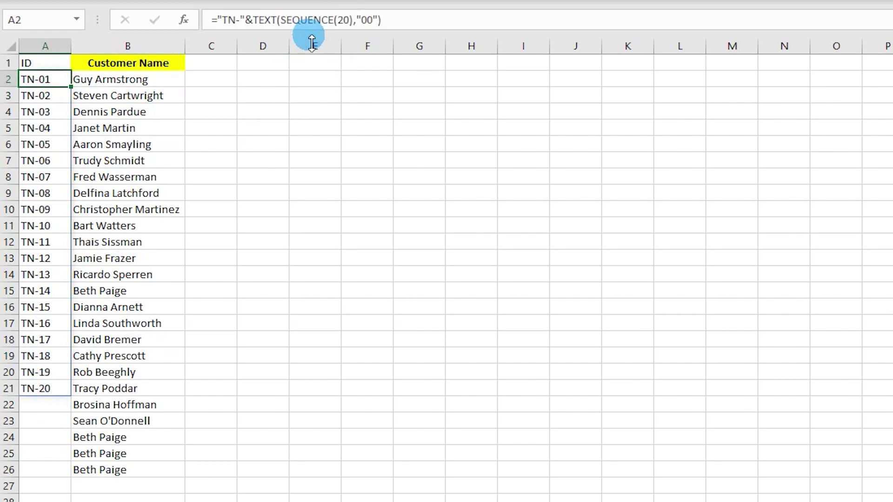
{"action": "left_click", "coordinate": [344, 21]}
{"action": "left_click", "coordinate": [352, 19]}
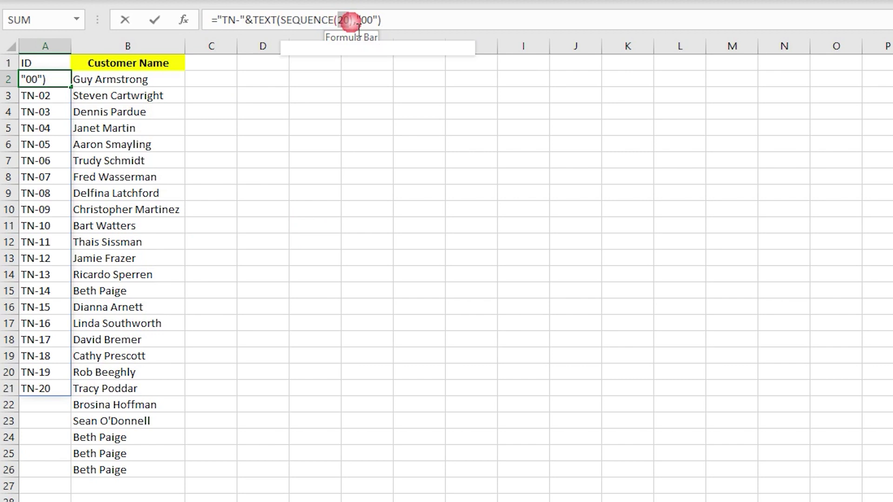
{"action": "key", "text": "Escape"}
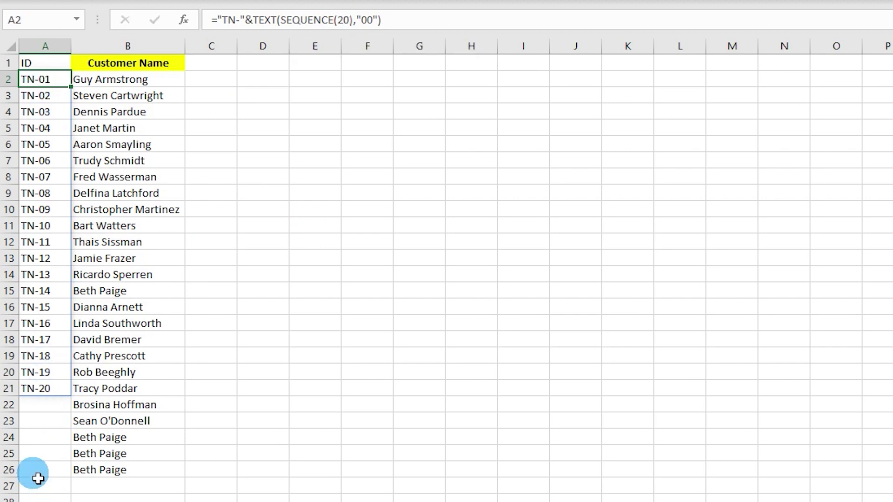
{"action": "left_click", "coordinate": [351, 20]}
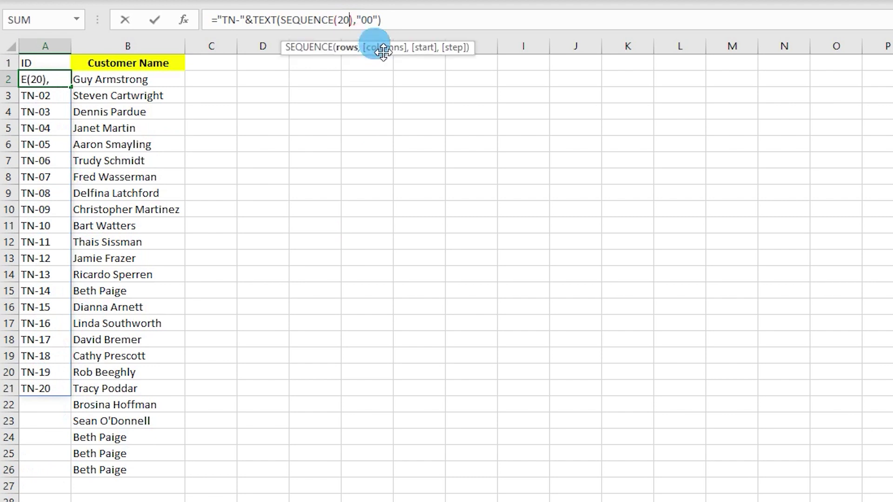
{"action": "key", "text": "Delete"}
{"action": "type", "text": "5"}
{"action": "key", "text": "Return"}
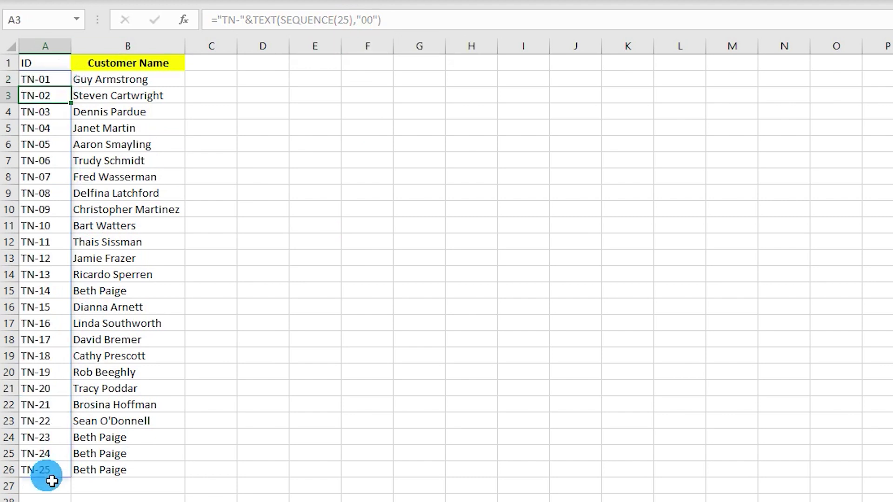
Copy the customer name in B9 into B27 as an additional entry below the list
{"action": "left_click", "coordinate": [126, 486]}
{"action": "left_click", "coordinate": [116, 199]}
{"action": "key", "text": "ctrl+c"}
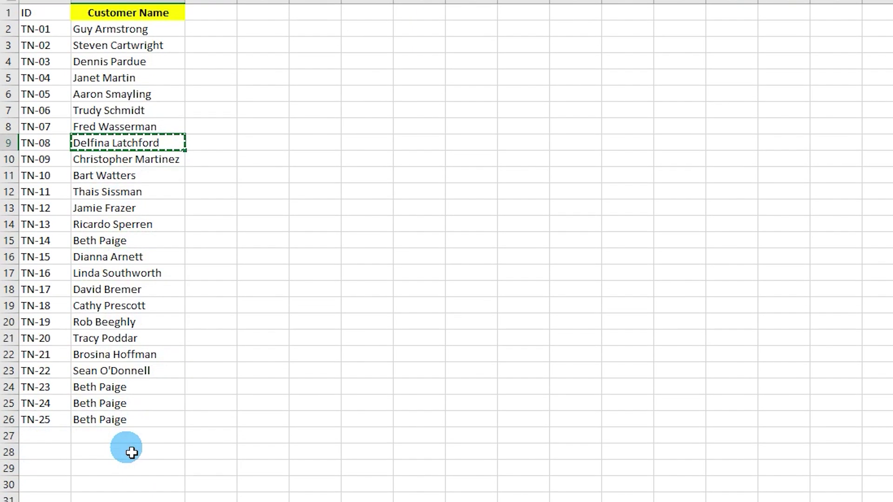
{"action": "left_click", "coordinate": [119, 439]}
{"action": "key", "text": "ctrl+v"}
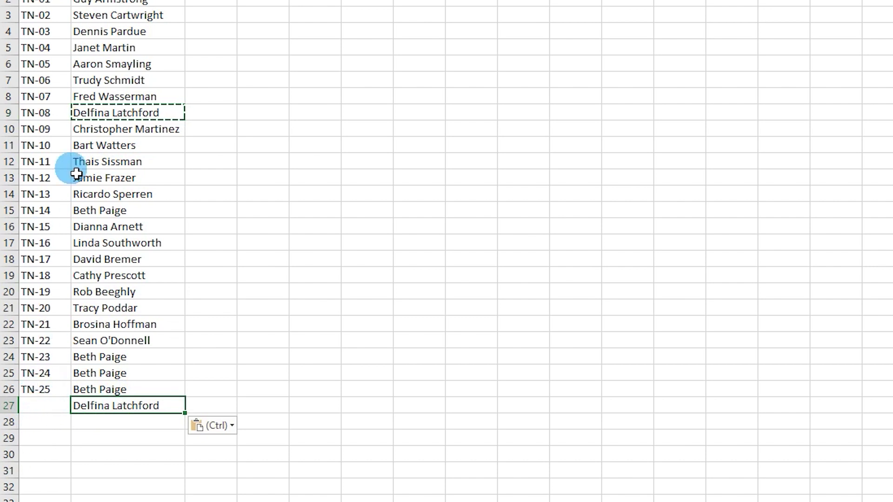
Make A2's ID sequence dynamic by replacing the fixed row count in SEQUENCE with COUNTA(B:B)-1
{"action": "left_click", "coordinate": [50, 4]}
{"action": "double_click", "coordinate": [344, 23]}
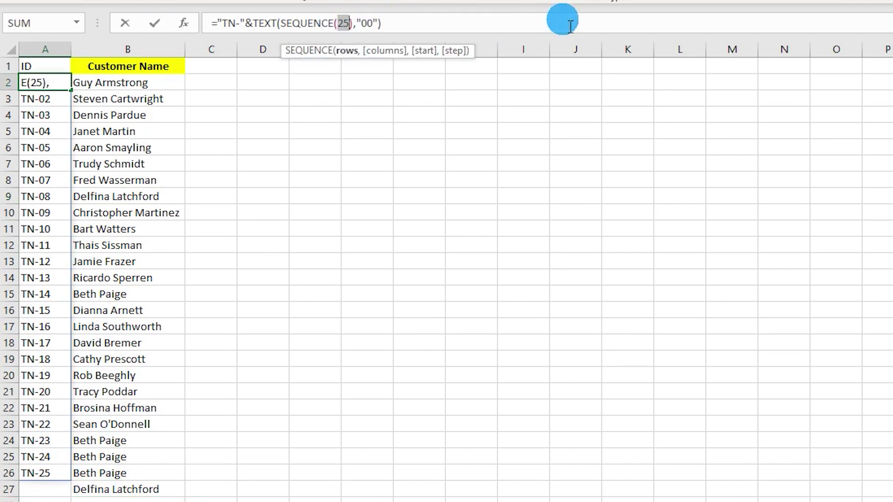
{"action": "type", "text": "count"}
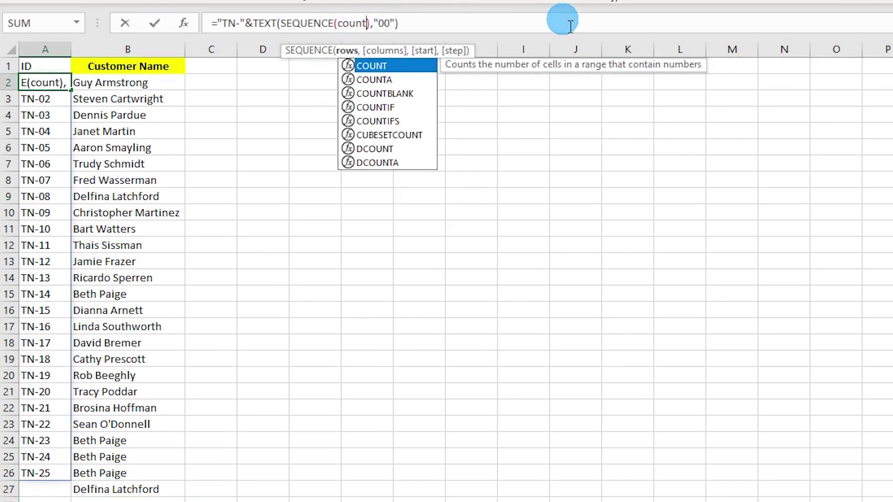
{"action": "key", "text": "Down"}
{"action": "key", "text": "Tab"}
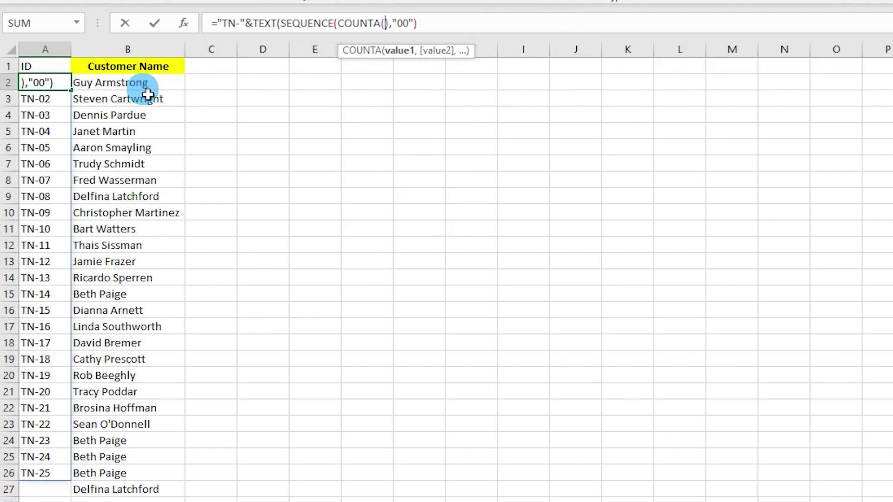
{"action": "left_click", "coordinate": [139, 50]}
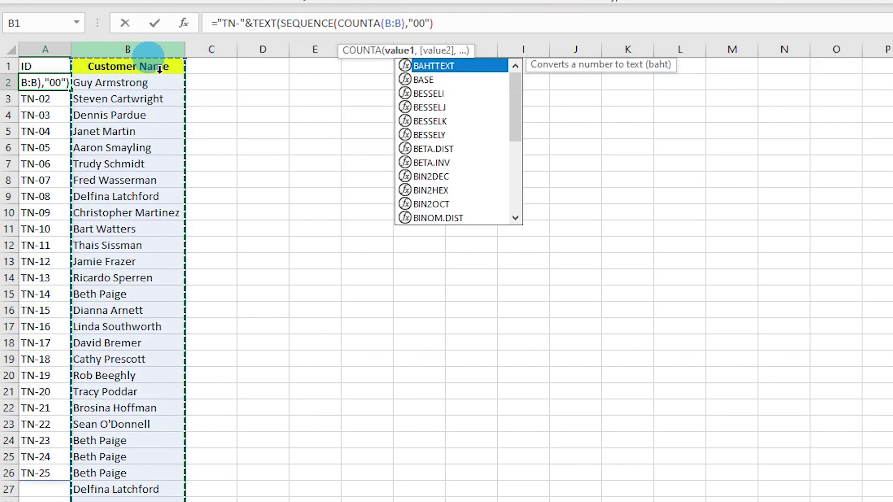
{"action": "left_click", "coordinate": [411, 31]}
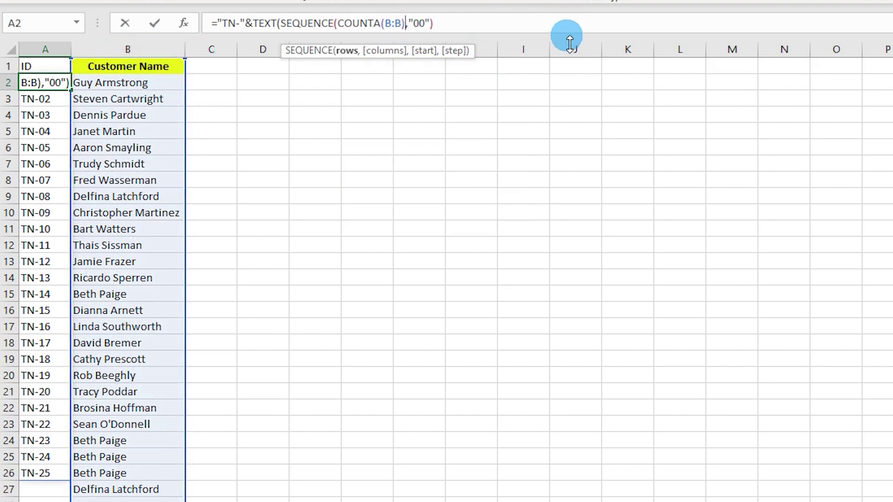
{"action": "type", "text": "-1"}
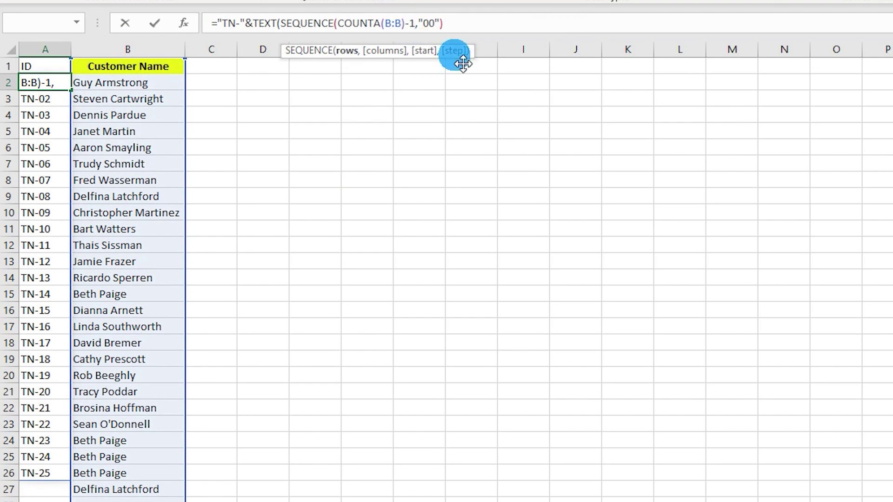
{"action": "type", "text": ")"}
{"action": "key", "text": "Return"}
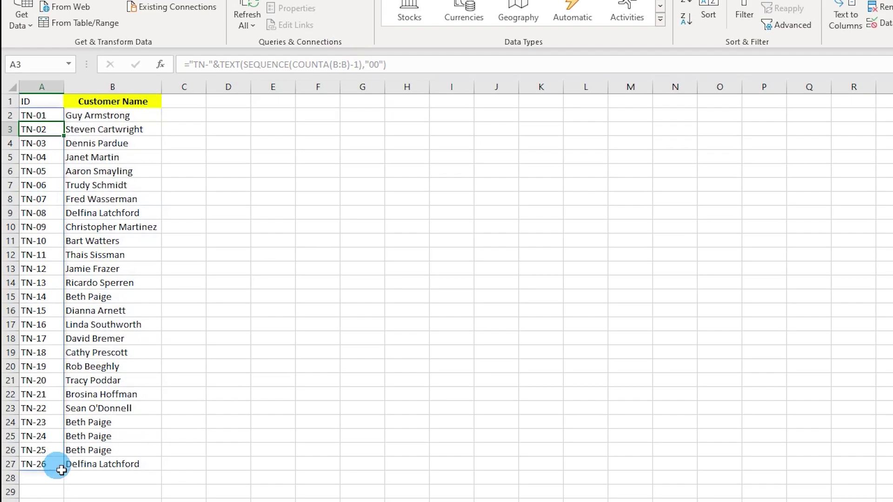
Copy the customer names in B11:B16 and paste them directly below the last entry in column B
{"action": "left_click", "coordinate": [55, 464]}
{"action": "left_click_drag", "start_coordinate": [105, 239], "coordinate": [113, 311]}
{"action": "key", "text": "ctrl+c"}
{"action": "left_click", "coordinate": [91, 483]}
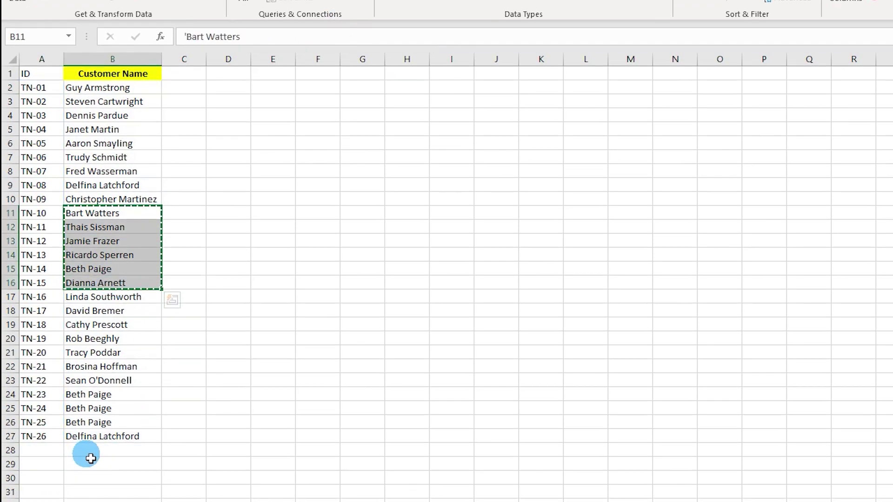
{"action": "key", "text": "ctrl+v"}
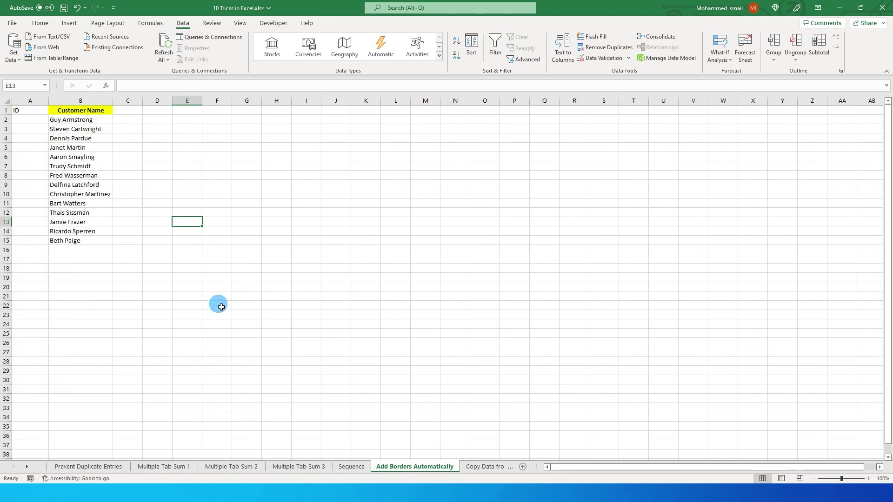
Enter the IDs 1, 2 and 3 in cells A2:A4 beside the first three customers
{"action": "left_click", "coordinate": [33, 124]}
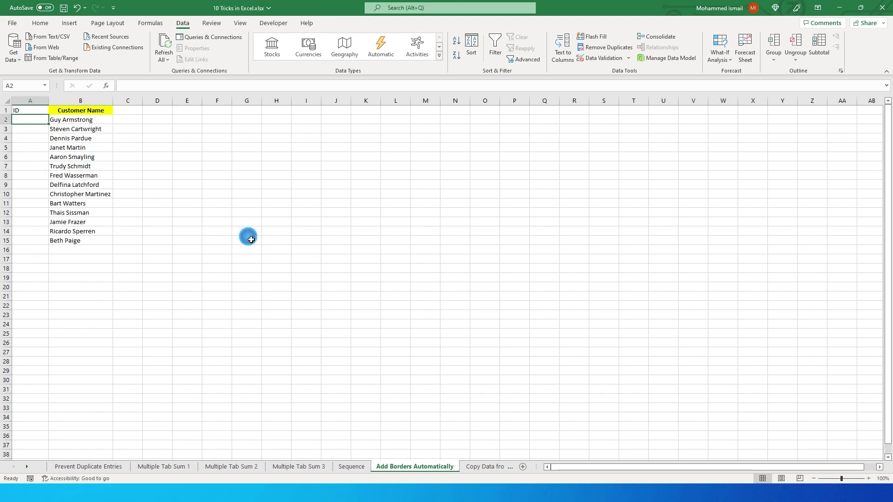
{"action": "type", "text": "1"}
{"action": "key", "text": "Return"}
{"action": "type", "text": "2"}
{"action": "key", "text": "Return"}
{"action": "type", "text": "3"}
{"action": "key", "text": "Return"}
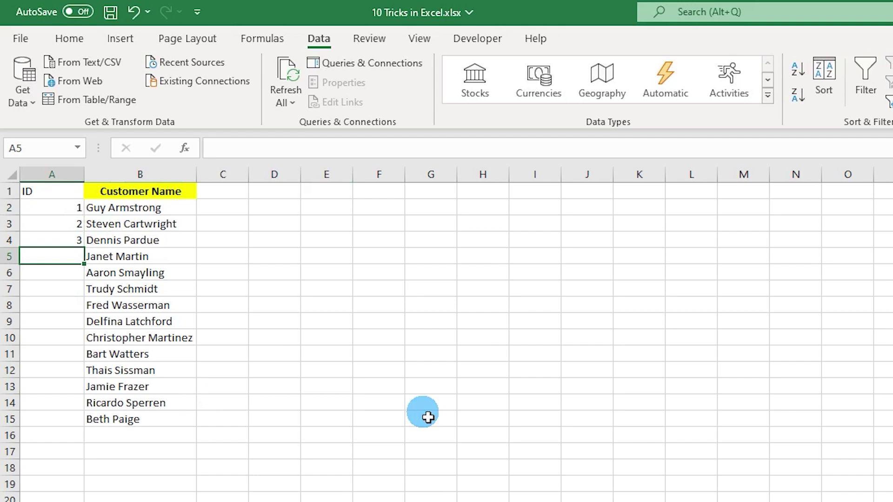
Create a formula-based conditional formatting rule for cell A2 through the rules manager, using the formula =$A2
{"action": "left_click_drag", "start_coordinate": [59, 213], "coordinate": [161, 243]}
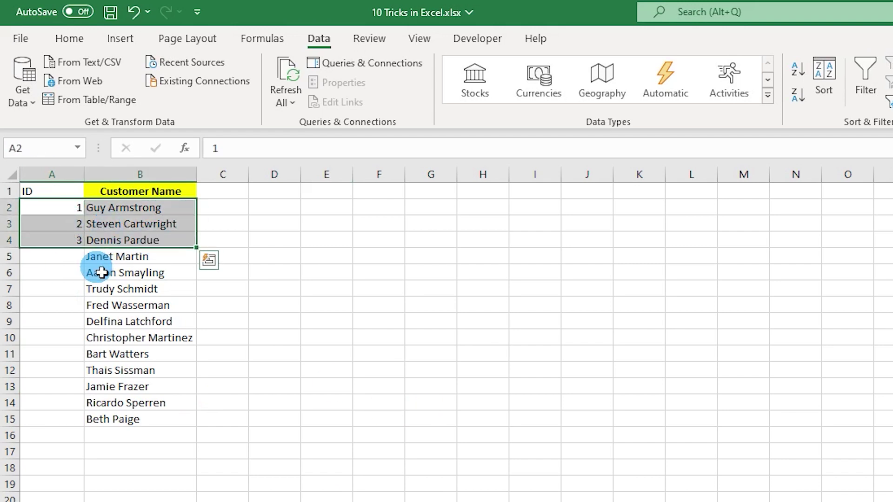
{"action": "left_click", "coordinate": [70, 211]}
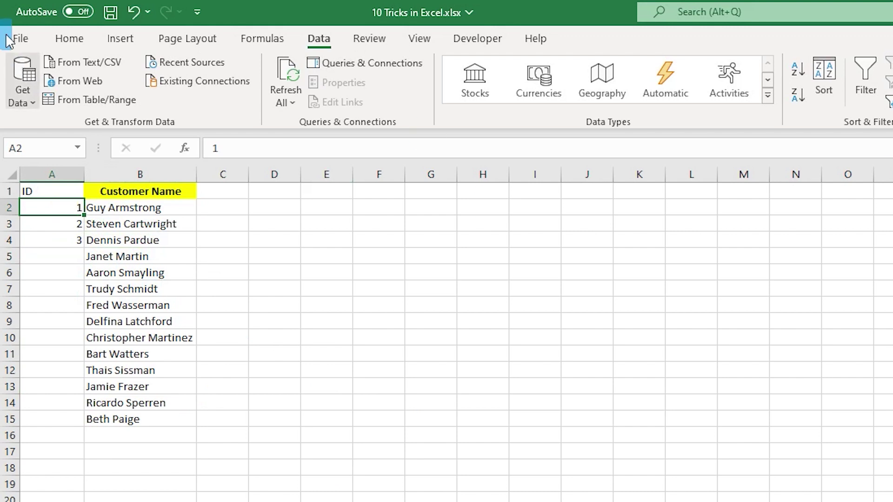
{"action": "left_click", "coordinate": [73, 44]}
{"action": "left_click", "coordinate": [719, 108]}
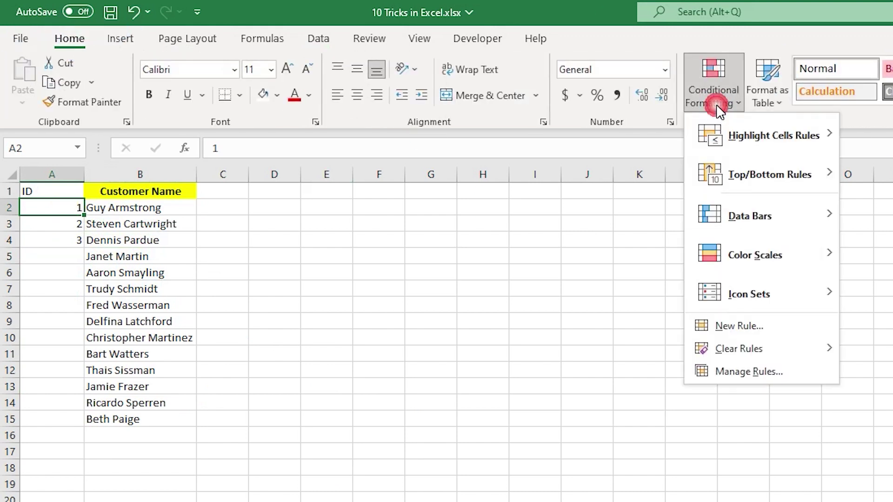
{"action": "left_click", "coordinate": [748, 372]}
{"action": "left_click", "coordinate": [146, 197]}
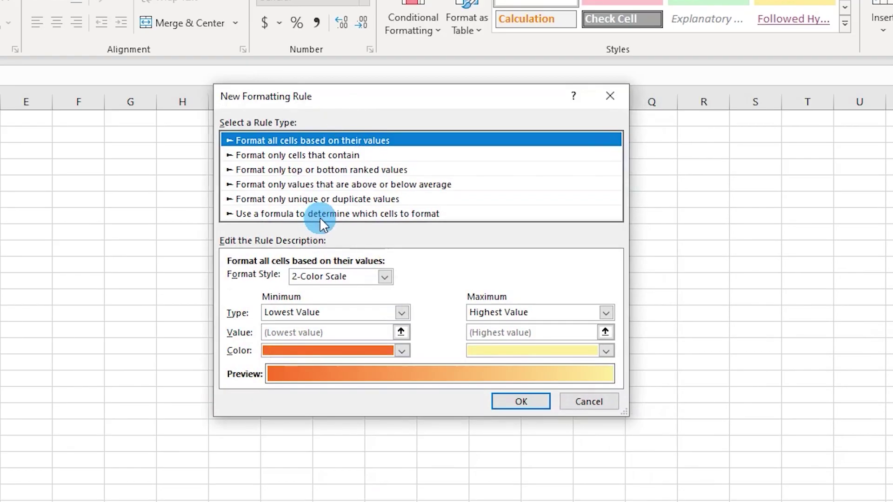
{"action": "left_click", "coordinate": [320, 215]}
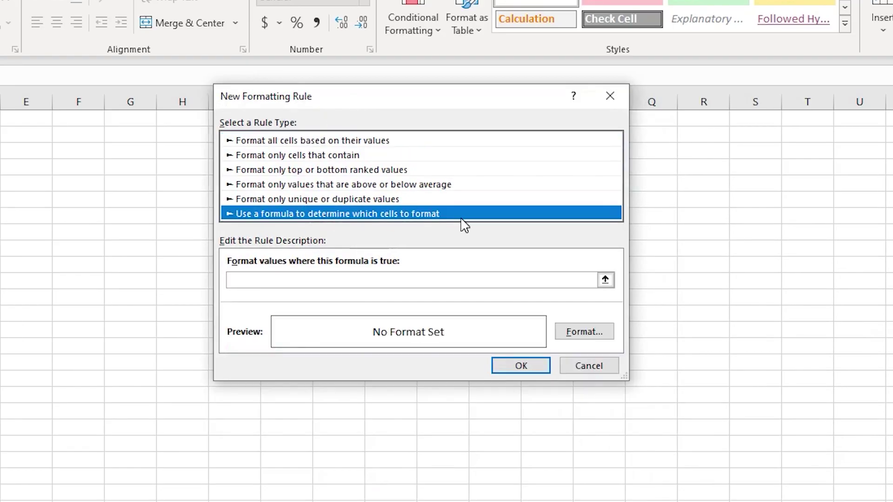
{"action": "left_click", "coordinate": [278, 279]}
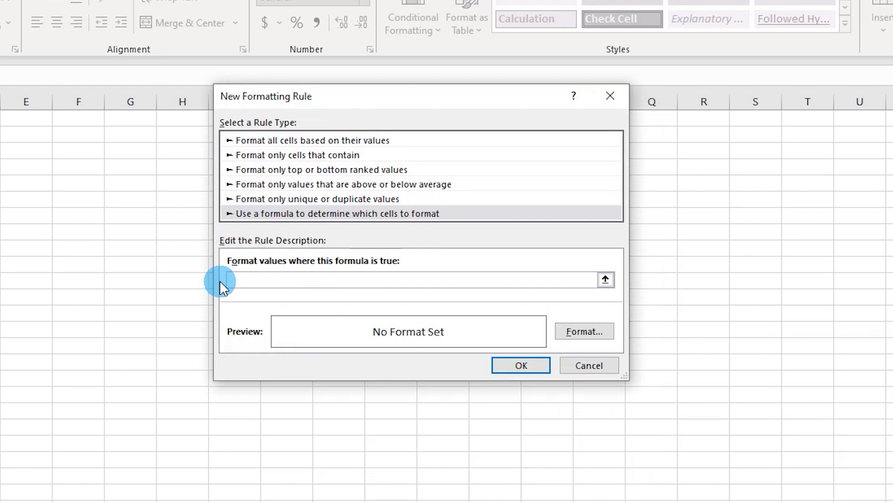
{"action": "left_click", "coordinate": [279, 289]}
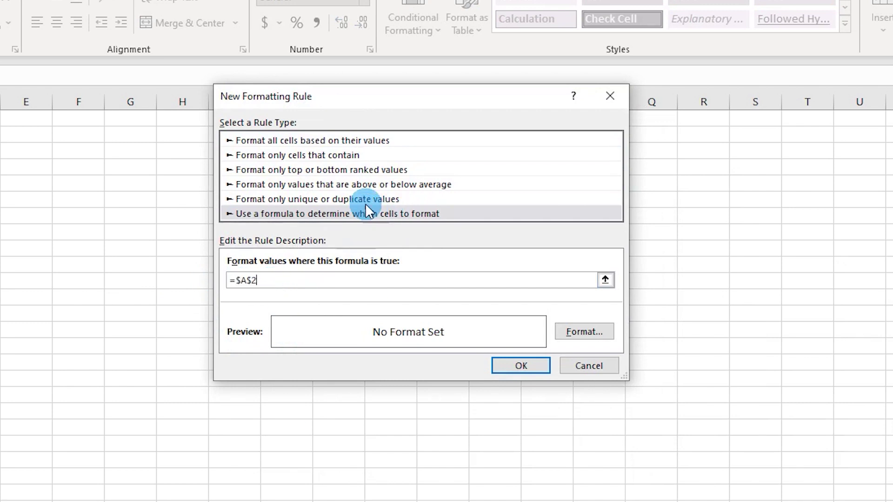
{"action": "key", "text": "F4"}
{"action": "key", "text": "F4"}
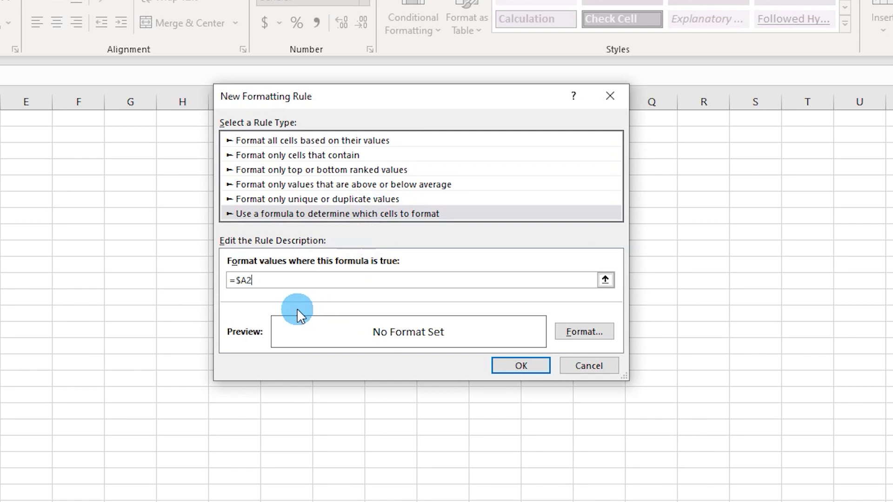
{"action": "double_click", "coordinate": [245, 284]}
Give the new rule an outline border as its format and accept the rule
{"action": "left_click", "coordinate": [584, 332]}
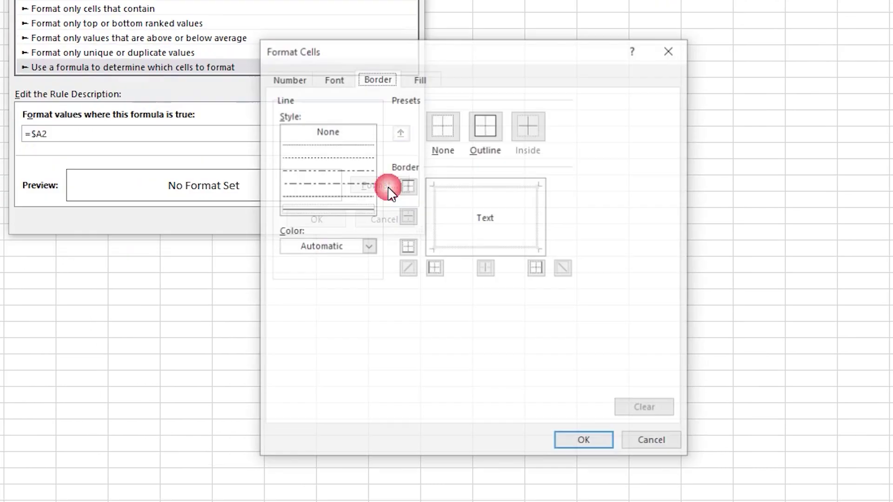
{"action": "left_click", "coordinate": [487, 128]}
{"action": "left_click", "coordinate": [584, 442]}
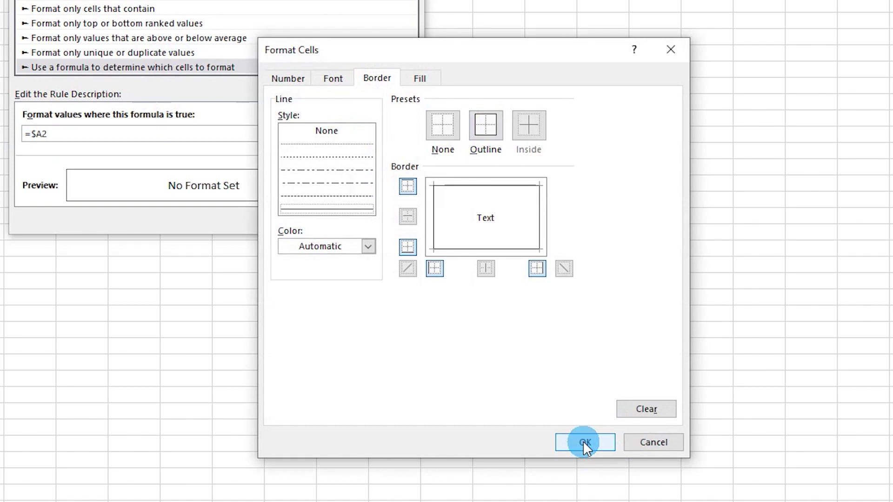
{"action": "key", "text": "Return"}
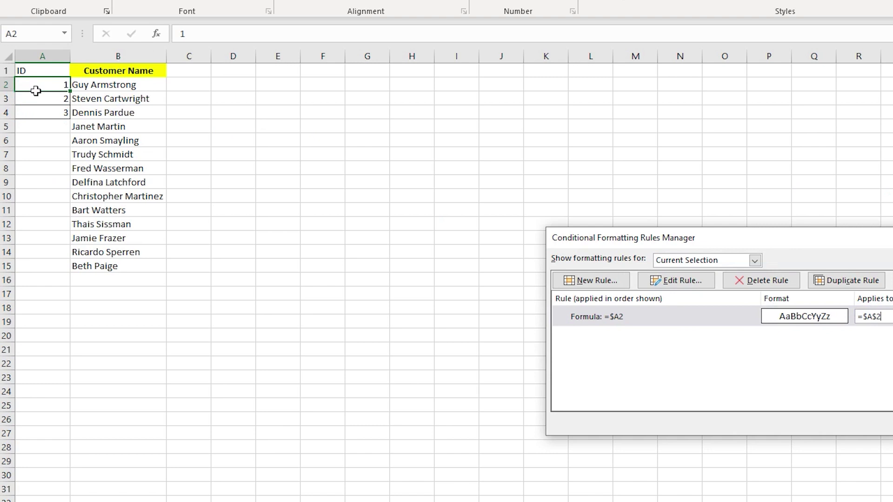
Set the range the border rule applies to as A2:B29 and apply the rule
{"action": "left_click_drag", "start_coordinate": [35, 91], "coordinate": [158, 465]}
{"action": "left_click", "coordinate": [816, 403]}
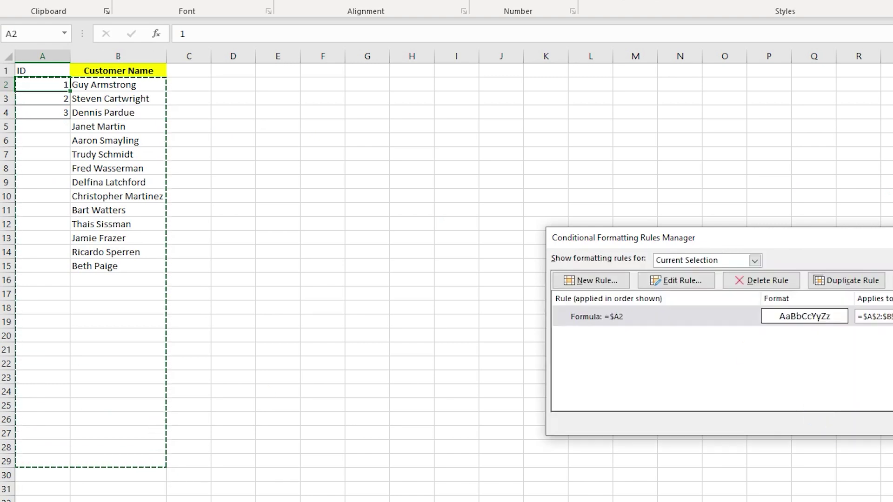
{"action": "key", "text": "Return"}
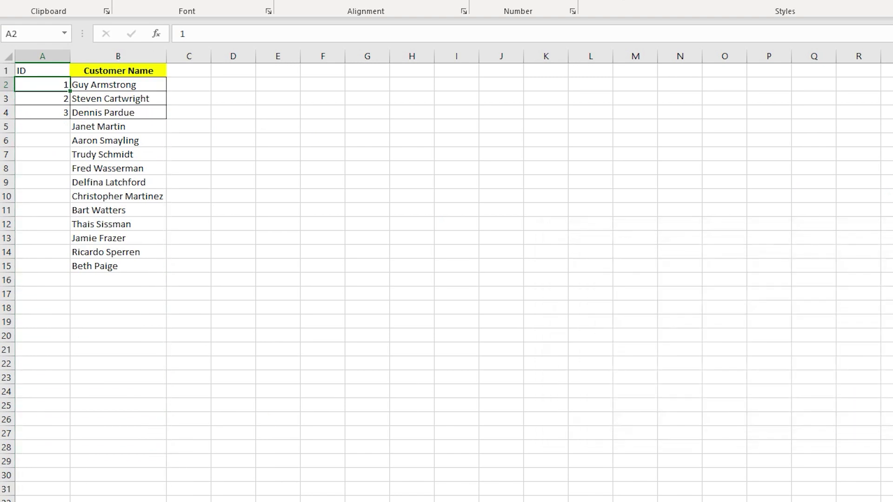
Test the automatic borders by entering ID 4 in A5 and ID 5 in A8
{"action": "key", "text": "Down"}
{"action": "key", "text": "Down"}
{"action": "key", "text": "Down"}
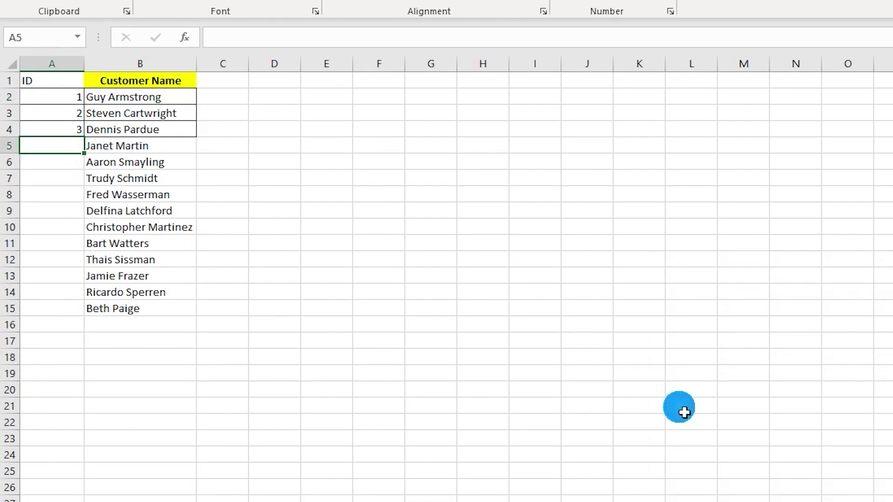
{"action": "type", "text": "4"}
{"action": "key", "text": "Return"}
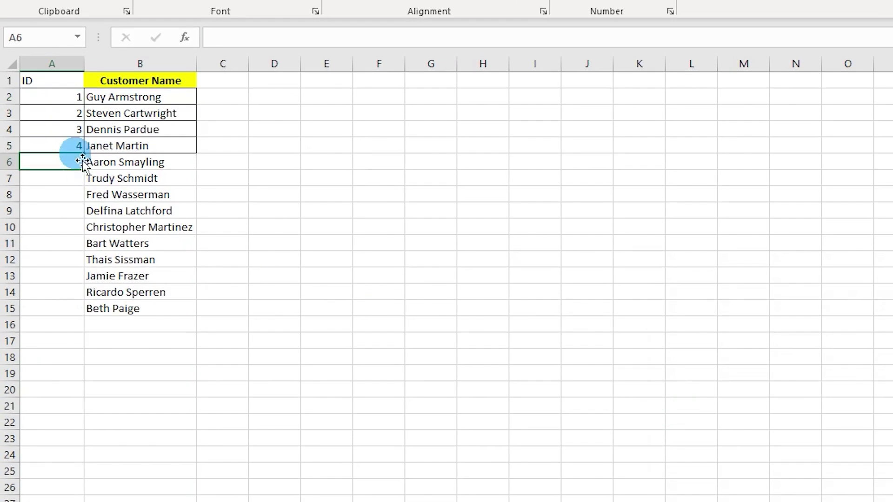
{"action": "left_click", "coordinate": [74, 195]}
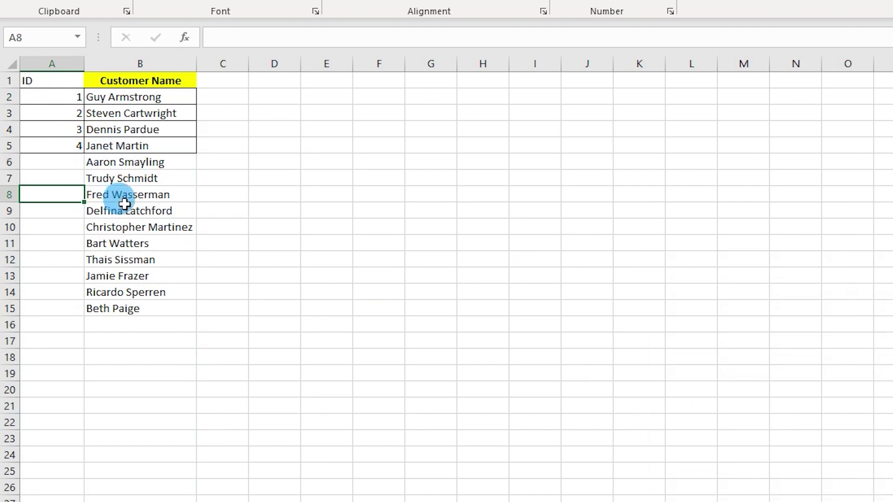
{"action": "type", "text": "5"}
{"action": "key", "text": "Return"}
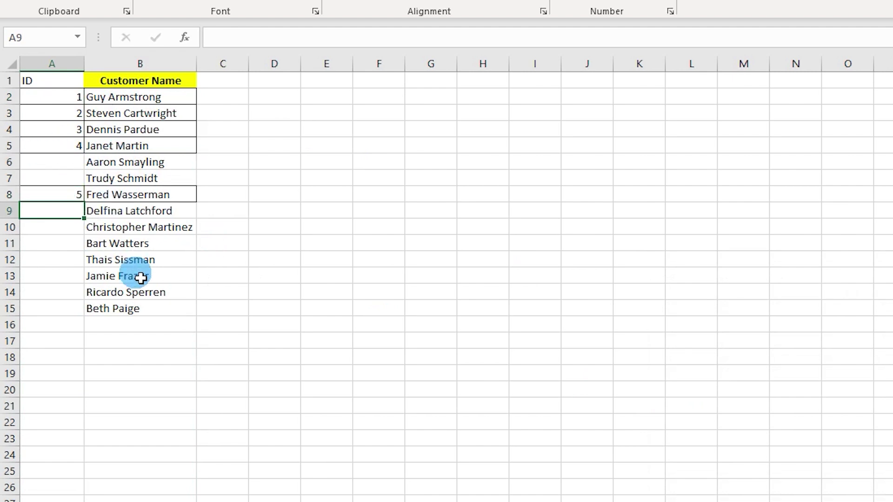
{"action": "left_click", "coordinate": [179, 275]}
{"action": "left_click_drag", "start_coordinate": [67, 203], "coordinate": [127, 199]}
{"action": "left_click", "coordinate": [139, 243]}
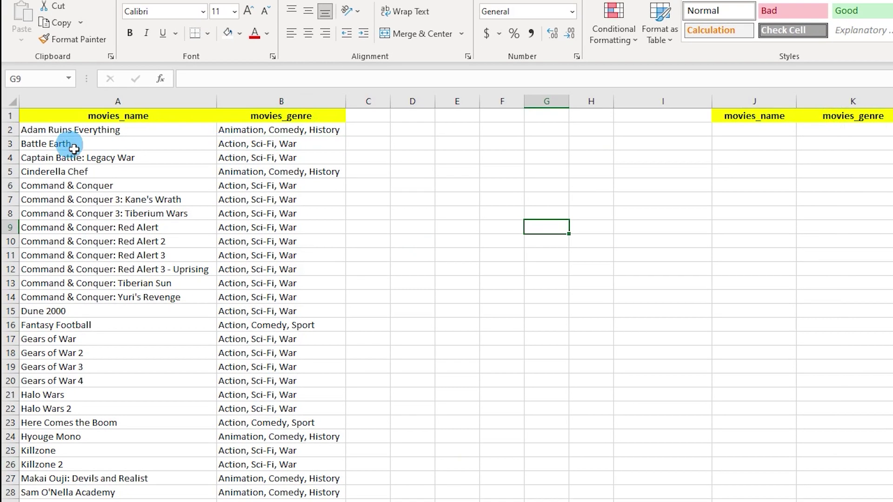
Copy the Battle Earth name and genre in A3:B3 into J2:K2 of the second movie table
{"action": "left_click", "coordinate": [79, 149]}
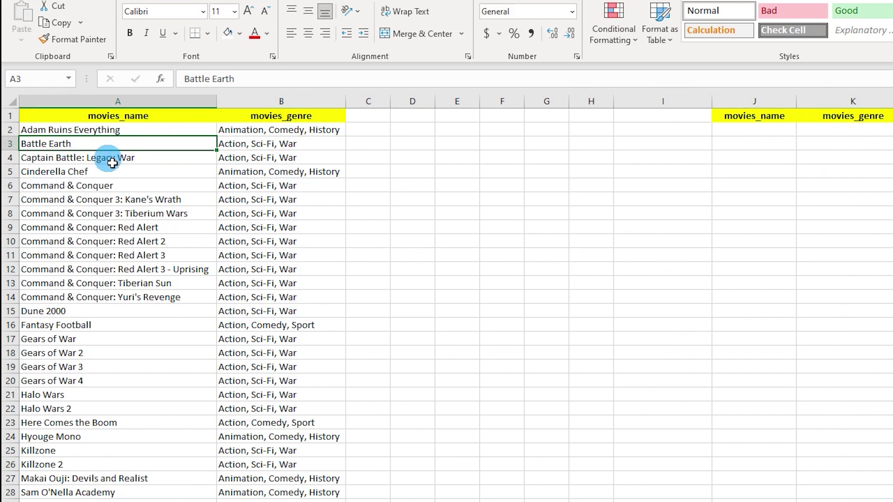
{"action": "left_click_drag", "start_coordinate": [227, 149], "coordinate": [267, 151]}
{"action": "key", "text": "ctrl+c"}
{"action": "left_click", "coordinate": [743, 130]}
{"action": "key", "text": "ctrl+v"}
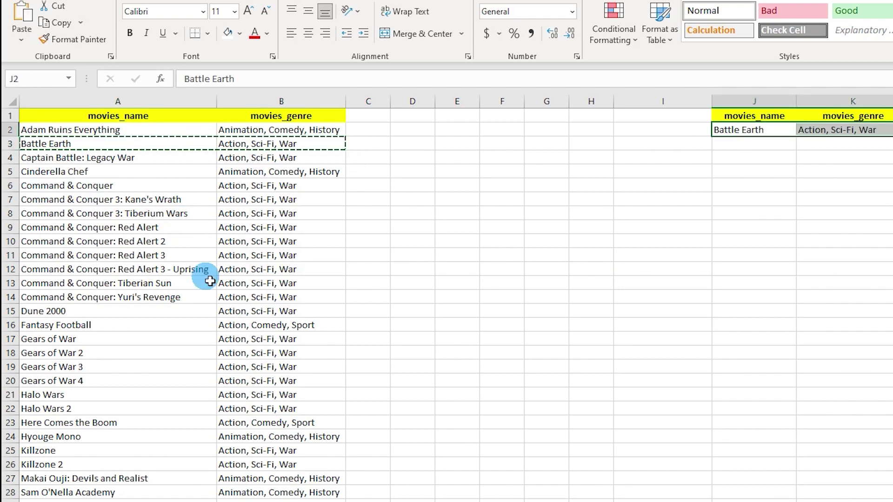
Copy the Command & Conquer 3: Kane's Wrath row in A7:B7 into J3:K3
{"action": "left_click_drag", "start_coordinate": [196, 201], "coordinate": [253, 201]}
{"action": "key", "text": "ctrl+c"}
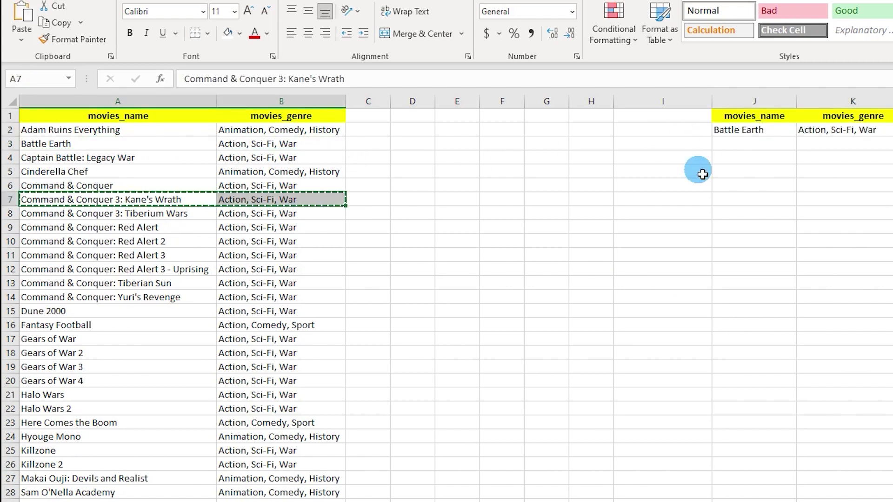
{"action": "left_click", "coordinate": [727, 154]}
{"action": "key", "text": "ctrl+v"}
Copy the Dune 2000 row in A15:B15 into J6:K6 of the second movie table
{"action": "left_click_drag", "start_coordinate": [139, 312], "coordinate": [260, 311]}
{"action": "key", "text": "ctrl+c"}
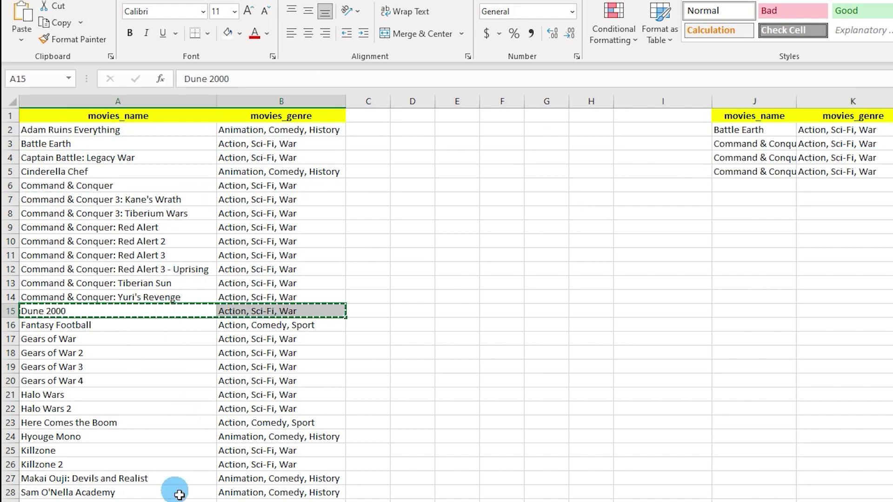
{"action": "left_click", "coordinate": [746, 185]}
{"action": "key", "text": "ctrl+v"}
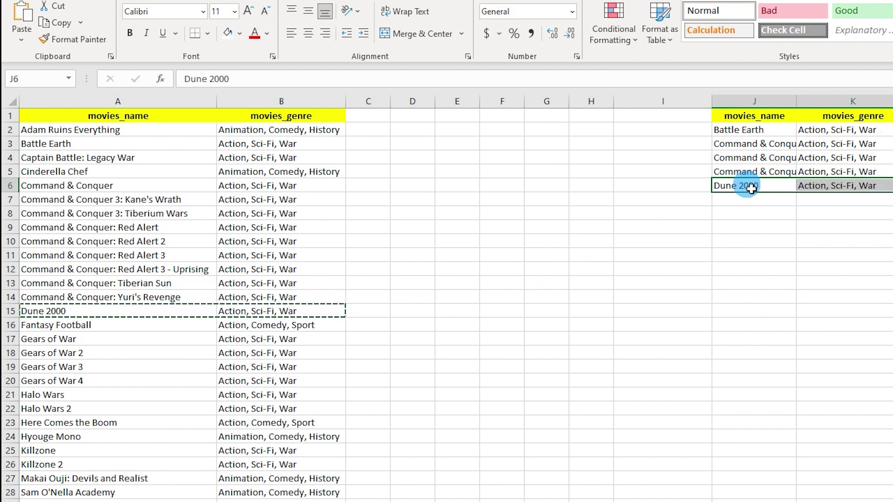
Show the Office Clipboard and clear all of its collected items
{"action": "left_click", "coordinate": [242, 215]}
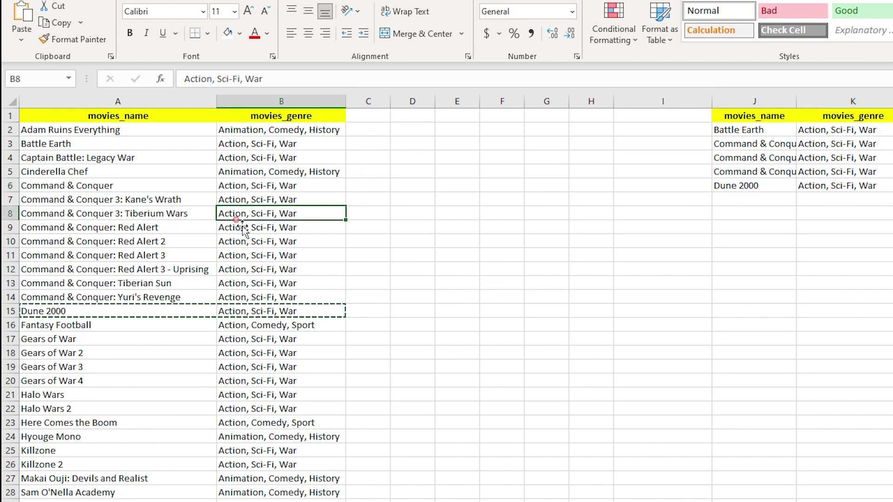
{"action": "left_click", "coordinate": [110, 57]}
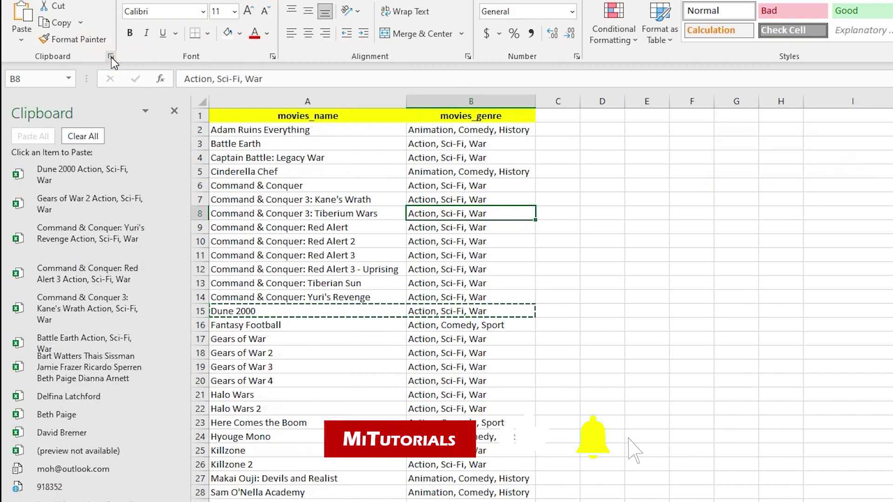
{"action": "left_click", "coordinate": [123, 171]}
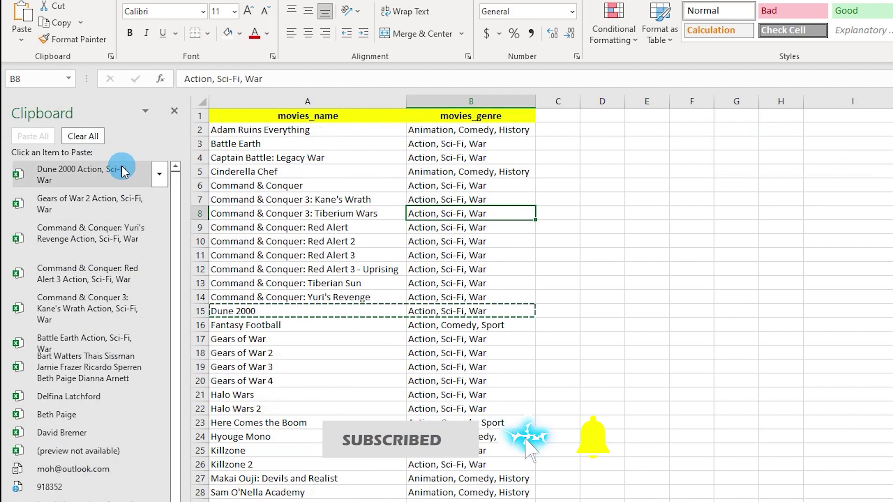
{"action": "left_click", "coordinate": [84, 136]}
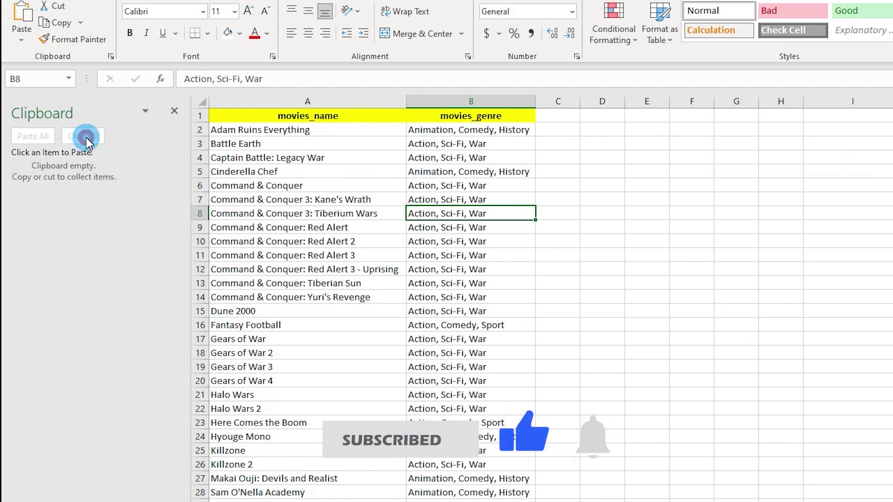
Collect the Battle Earth row (A3:B3) and the Command & Conquer 3: Kane's Wrath row (A7:B7) on the Office Clipboard
{"action": "left_click", "coordinate": [326, 240]}
{"action": "left_click", "coordinate": [351, 145]}
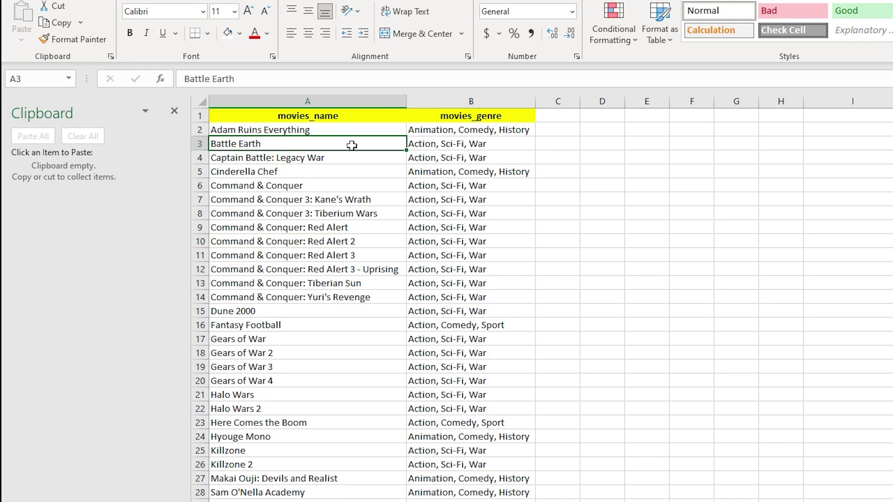
{"action": "left_click_drag", "start_coordinate": [352, 146], "coordinate": [444, 147]}
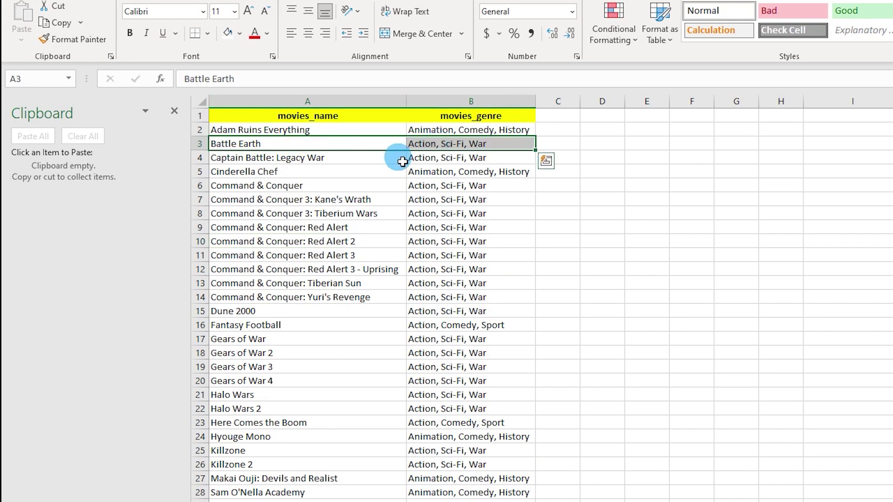
{"action": "key", "text": "ctrl+c"}
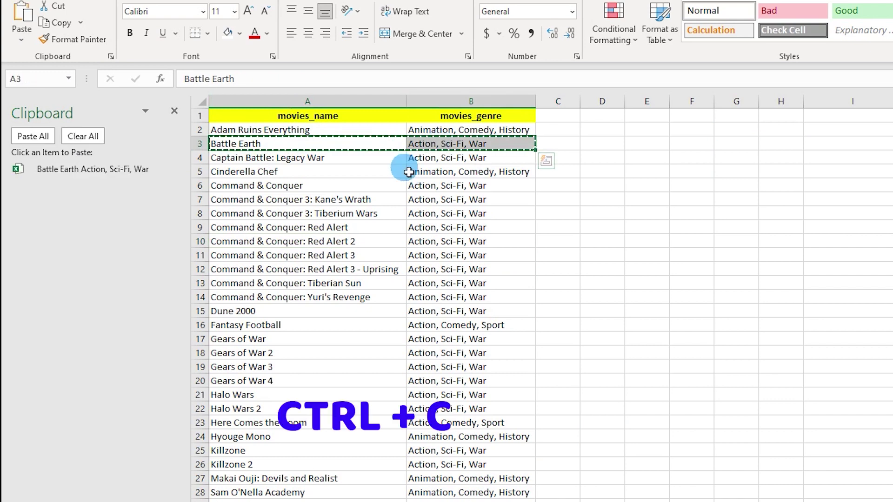
{"action": "left_click", "coordinate": [235, 199]}
{"action": "left_click_drag", "start_coordinate": [399, 205], "coordinate": [438, 204]}
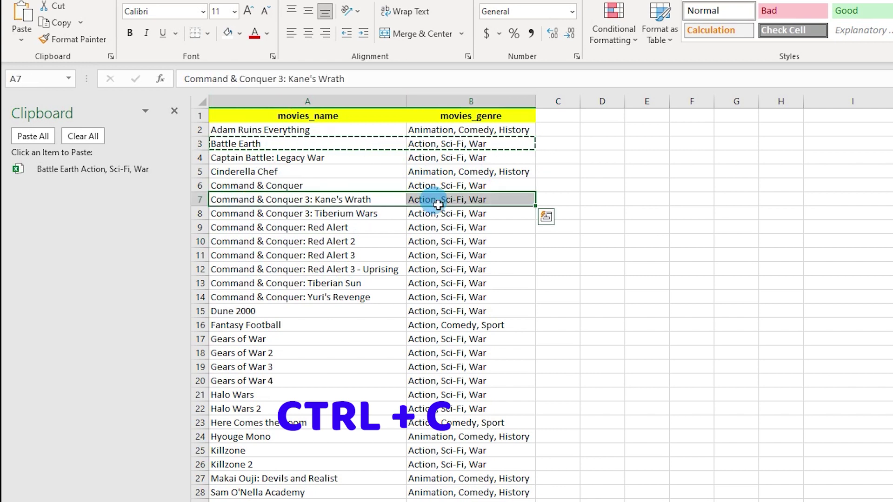
{"action": "key", "text": "ctrl+c"}
{"action": "mouse_move", "coordinate": [78, 170]}
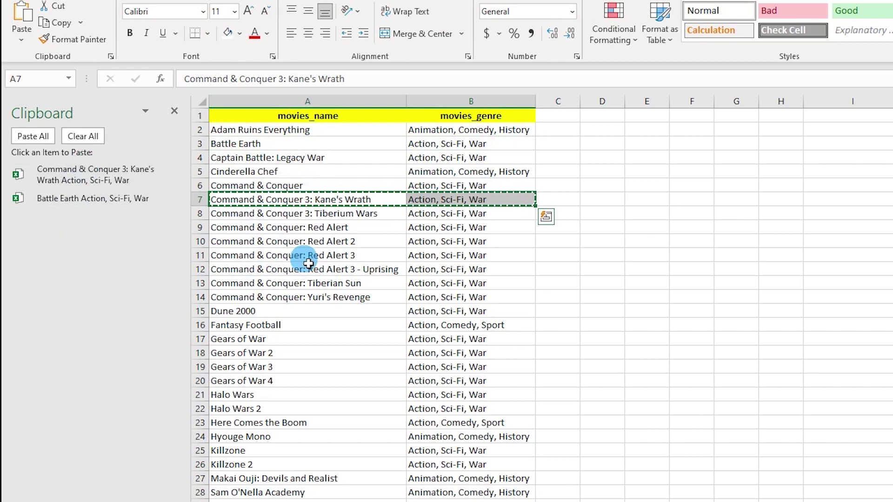
Collect the Command & Conquer: Red Alert 2 (A10:B10), Gears of War 4 (A20:B20) and Killzone 2 (A26:B26) rows on the Office Clipboard
{"action": "left_click", "coordinate": [342, 243]}
{"action": "left_click_drag", "start_coordinate": [341, 242], "coordinate": [447, 246]}
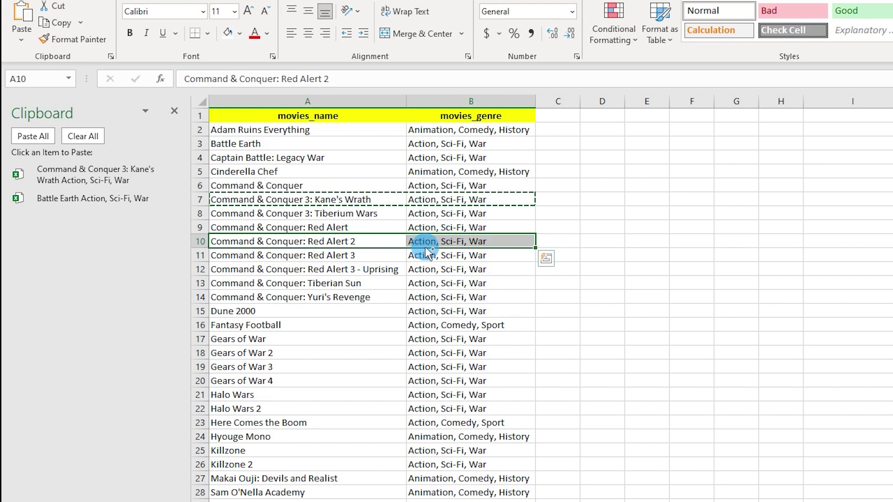
{"action": "key", "text": "ctrl+c"}
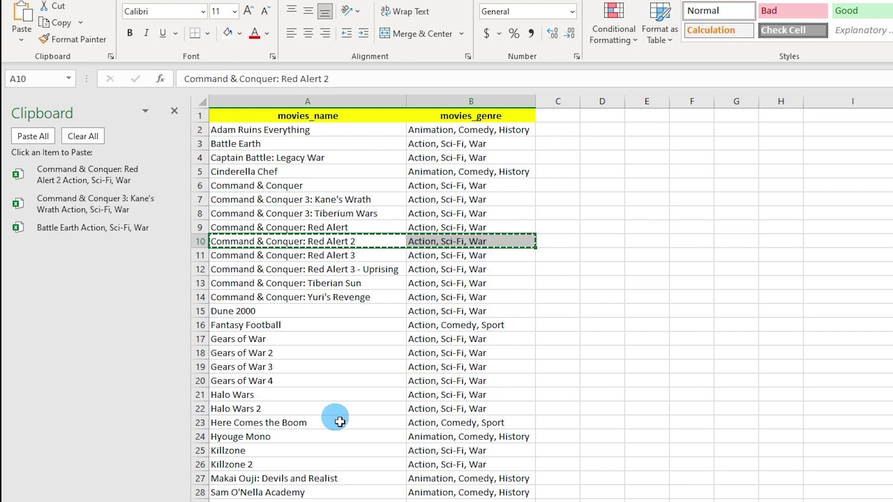
{"action": "left_click_drag", "start_coordinate": [242, 382], "coordinate": [455, 380]}
{"action": "key", "text": "ctrl+c"}
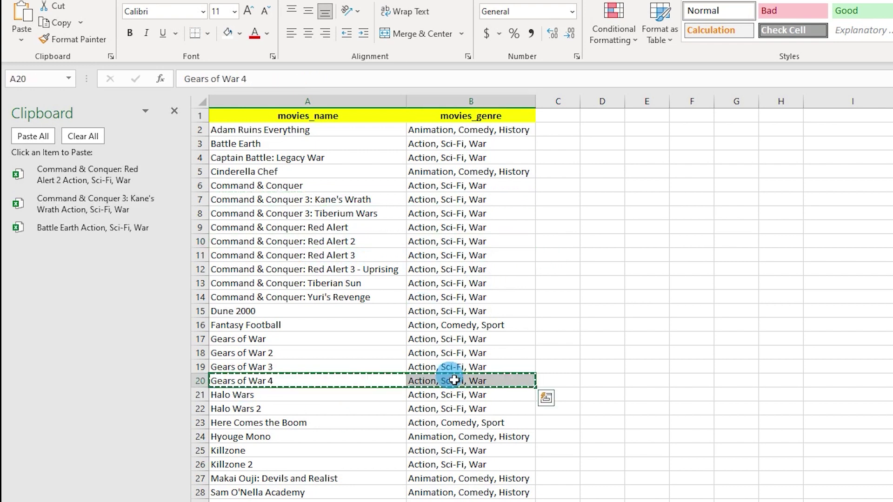
{"action": "left_click_drag", "start_coordinate": [233, 465], "coordinate": [460, 465]}
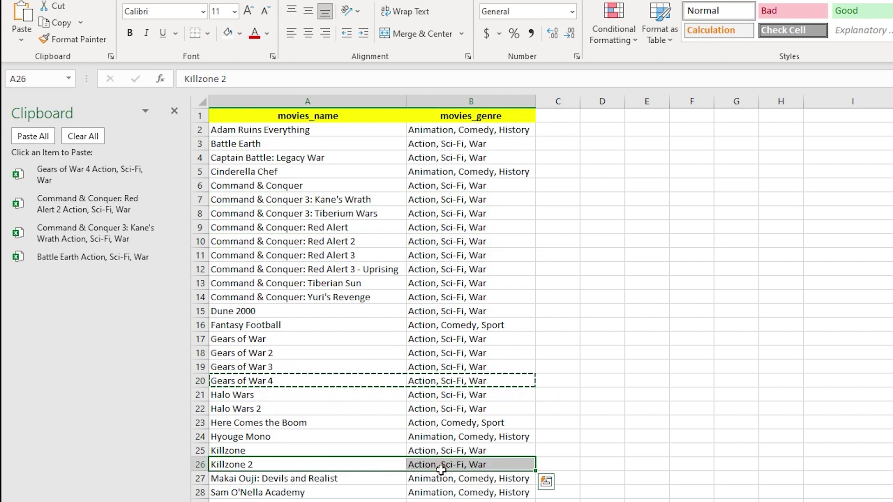
{"action": "key", "text": "ctrl+c"}
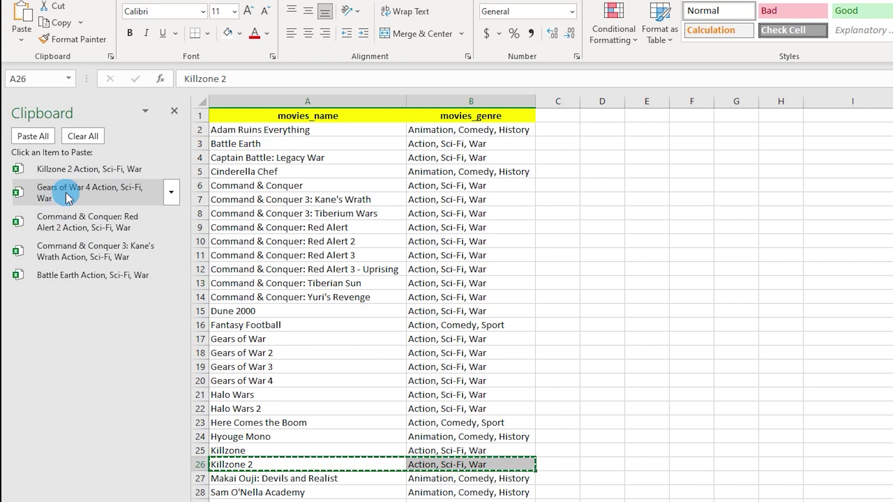
Remove the Gears of War 4 item from the Office Clipboard and paste all remaining items starting at J2
{"action": "left_click", "coordinate": [171, 193]}
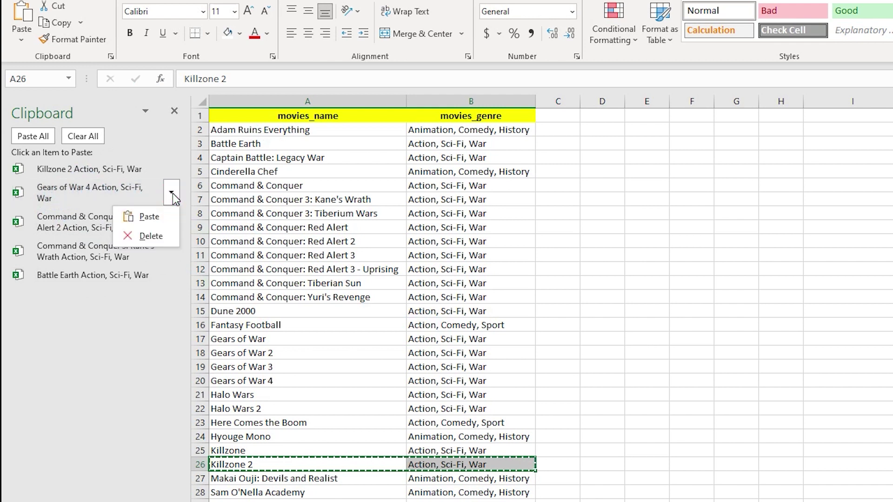
{"action": "left_click", "coordinate": [152, 238]}
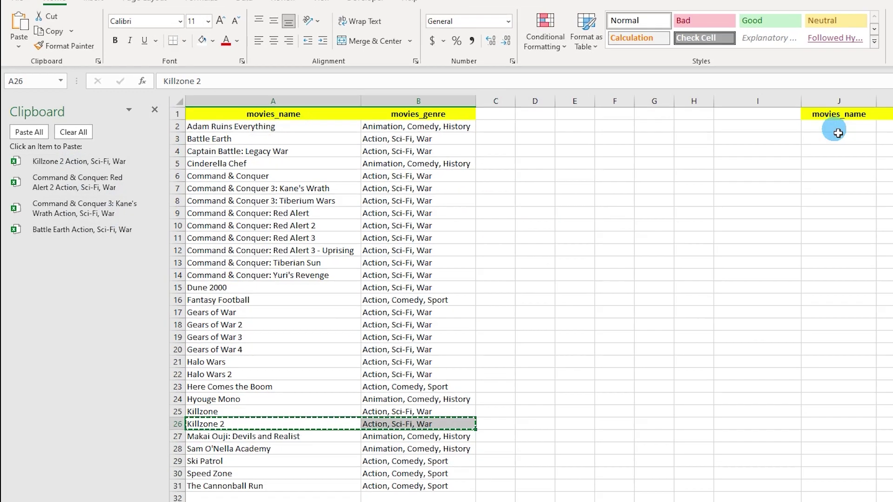
{"action": "left_click", "coordinate": [623, 124]}
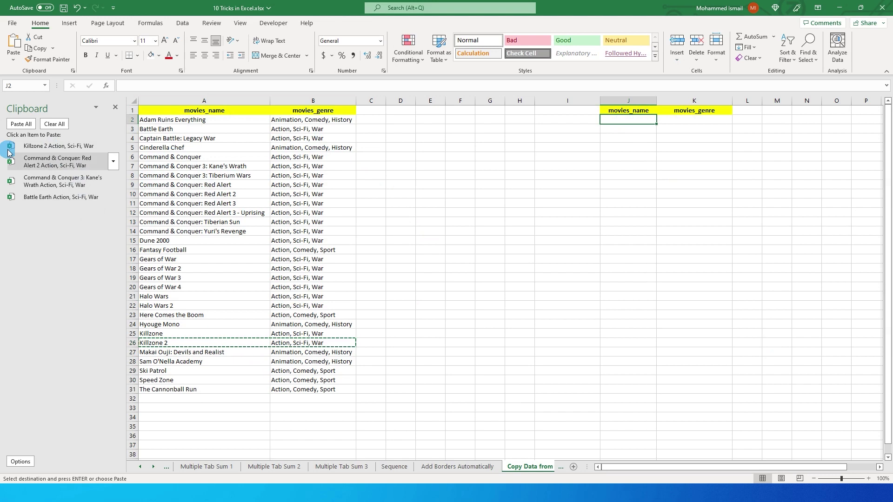
{"action": "left_click", "coordinate": [20, 125]}
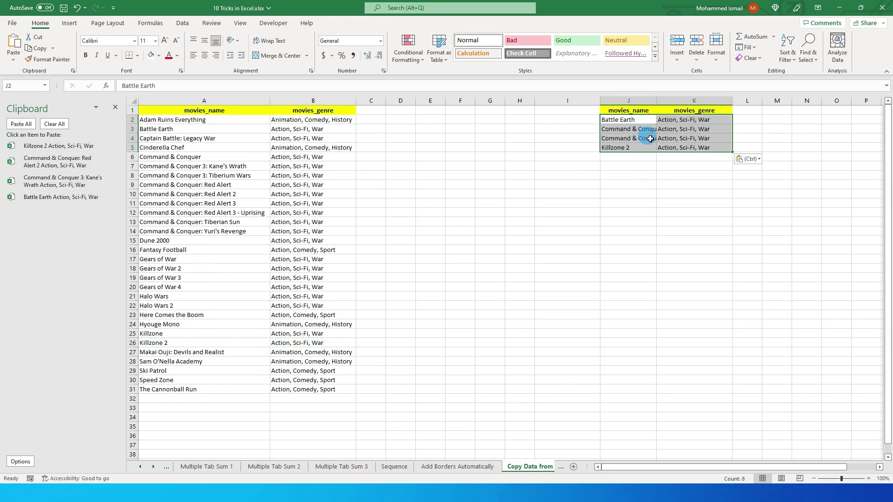
{"action": "left_click_drag", "start_coordinate": [627, 122], "coordinate": [691, 148]}
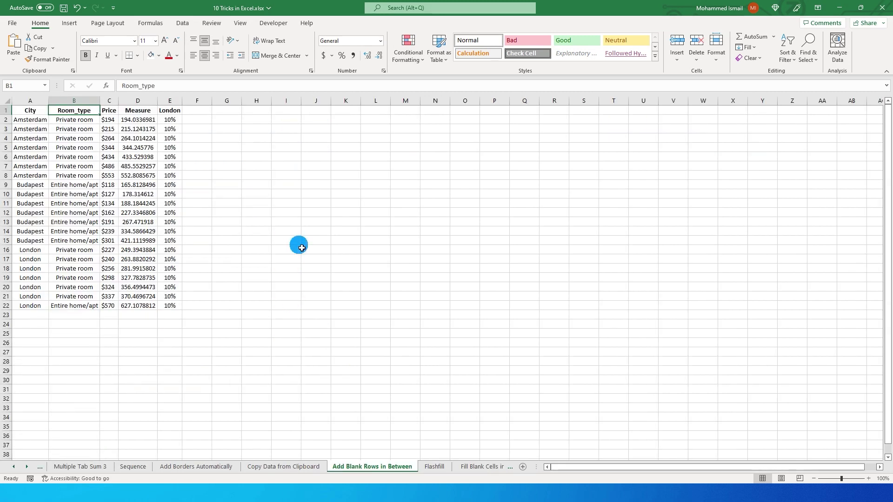
Insert a blank row at row 3 and another at row 5 between the Amsterdam records
{"action": "right_click", "coordinate": [7, 130]}
{"action": "left_click", "coordinate": [33, 220]}
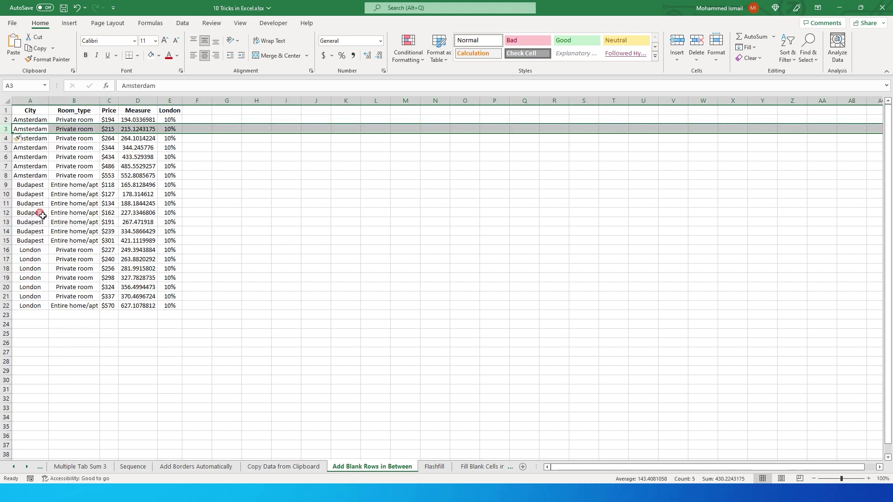
{"action": "right_click", "coordinate": [7, 138]}
{"action": "key", "text": "Escape"}
{"action": "right_click", "coordinate": [7, 148]}
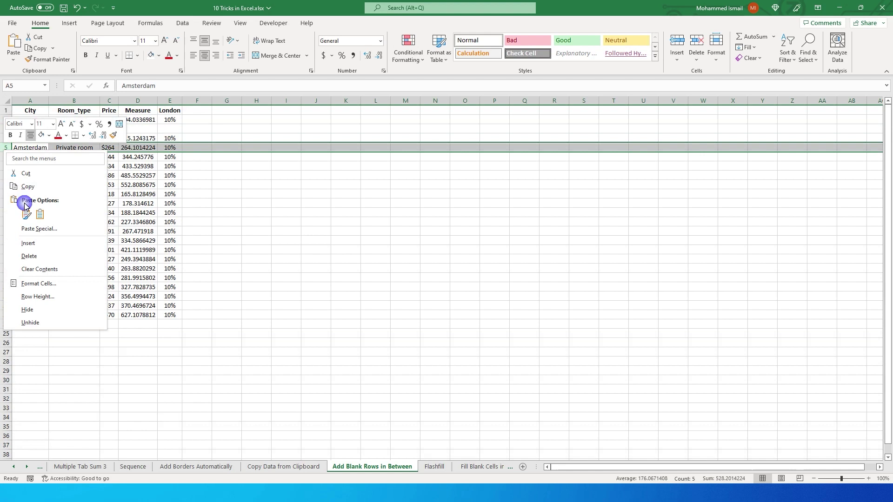
{"action": "left_click", "coordinate": [28, 243]}
{"action": "left_click", "coordinate": [33, 149]}
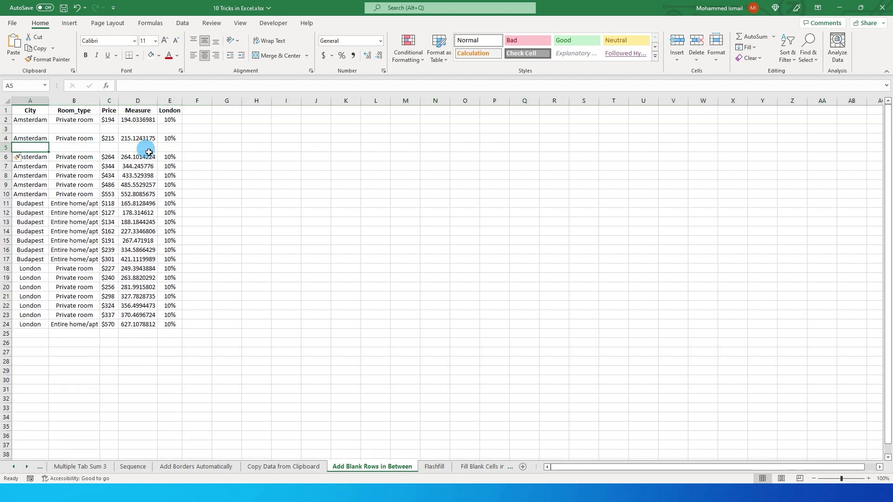
{"action": "left_click", "coordinate": [22, 139]}
{"action": "left_click_drag", "start_coordinate": [40, 152], "coordinate": [163, 150]}
{"action": "left_click", "coordinate": [211, 175]}
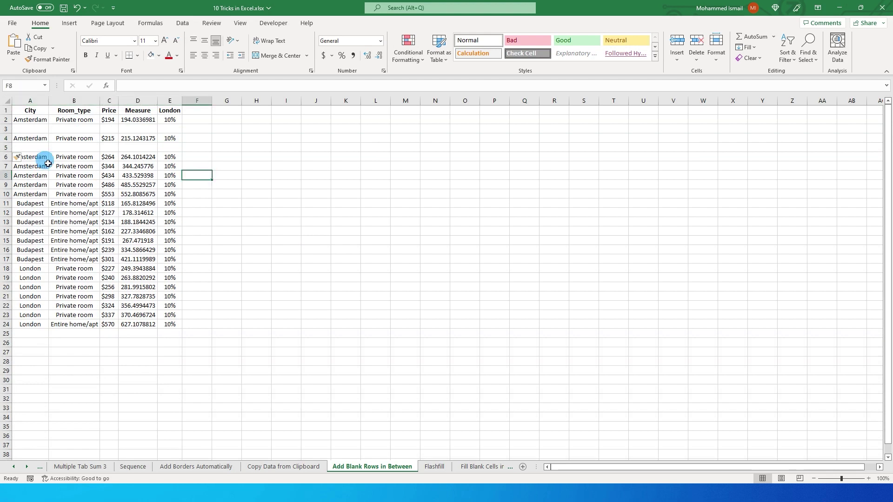
Undo both blank row insertions in the room price table
{"action": "key", "text": "ctrl+z"}
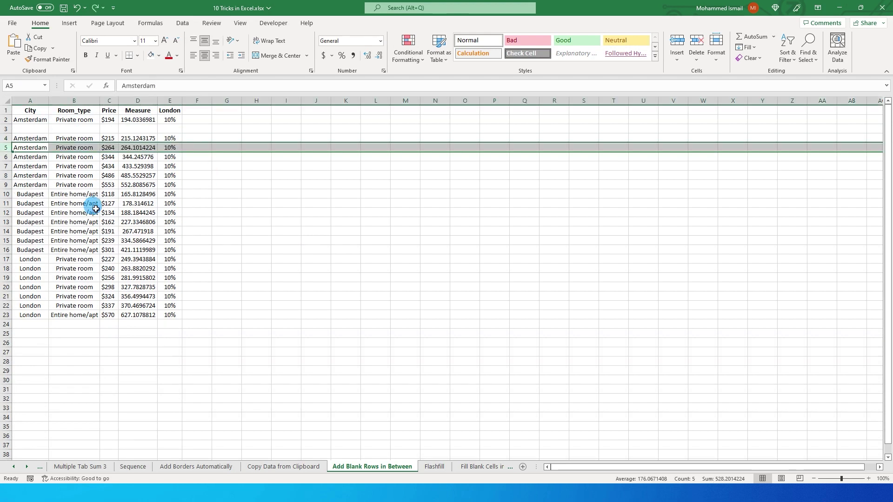
{"action": "key", "text": "ctrl+z"}
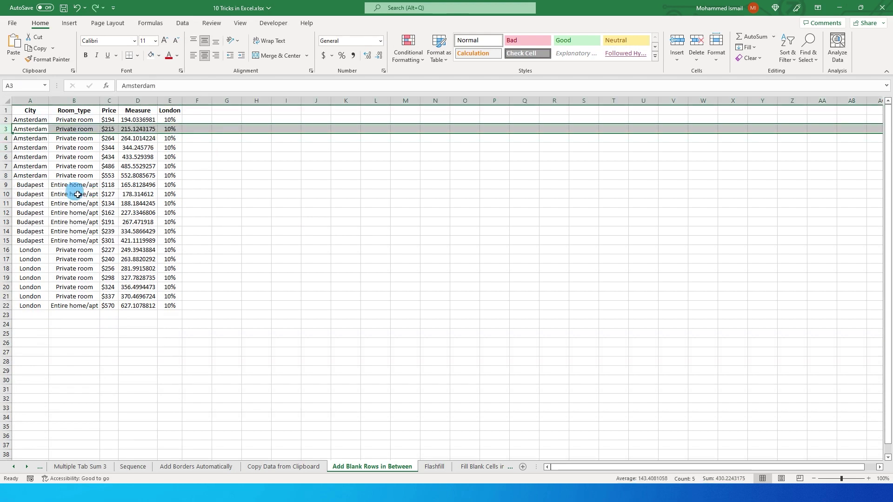
Add an ID column in F, enter 1, 2 and 3 in F2:F4, and fill the series down to F22
{"action": "left_click", "coordinate": [199, 115]}
{"action": "type", "text": "ID"}
{"action": "key", "text": "Return"}
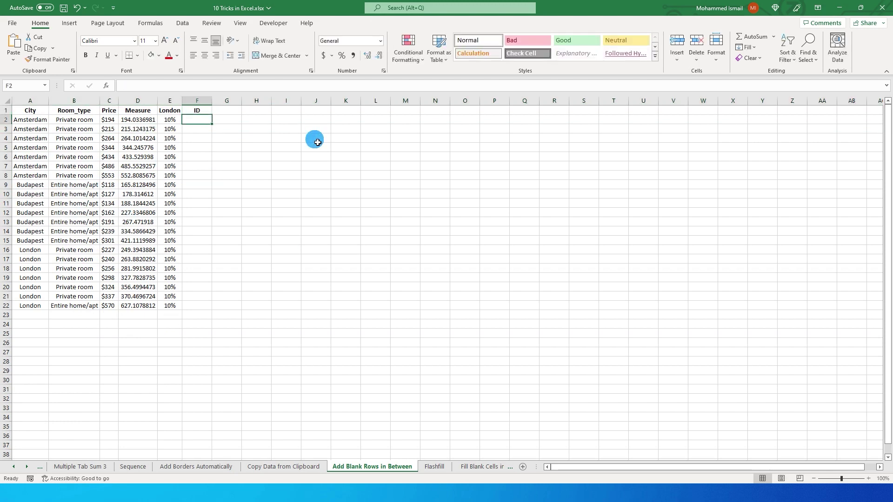
{"action": "type", "text": "1"}
{"action": "key", "text": "Return"}
{"action": "type", "text": "2"}
{"action": "key", "text": "Return"}
{"action": "type", "text": "3"}
{"action": "key", "text": "Return"}
{"action": "left_click_drag", "start_coordinate": [198, 120], "coordinate": [204, 139]}
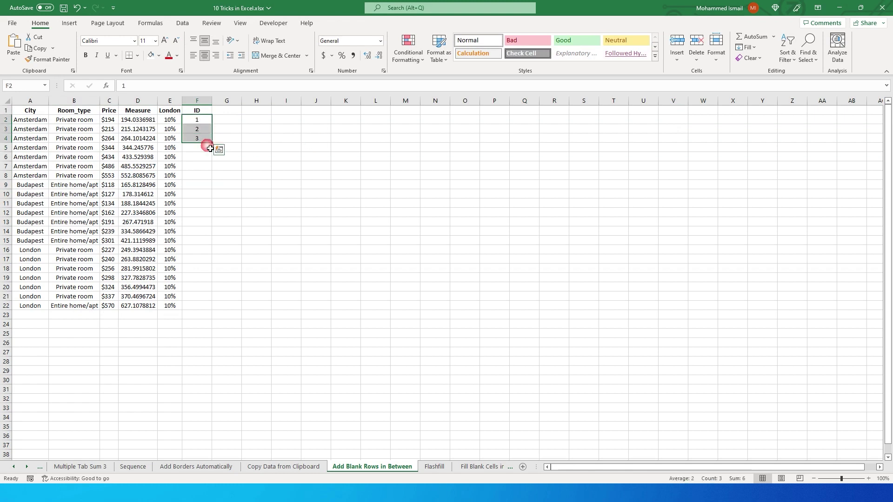
{"action": "double_click", "coordinate": [212, 143]}
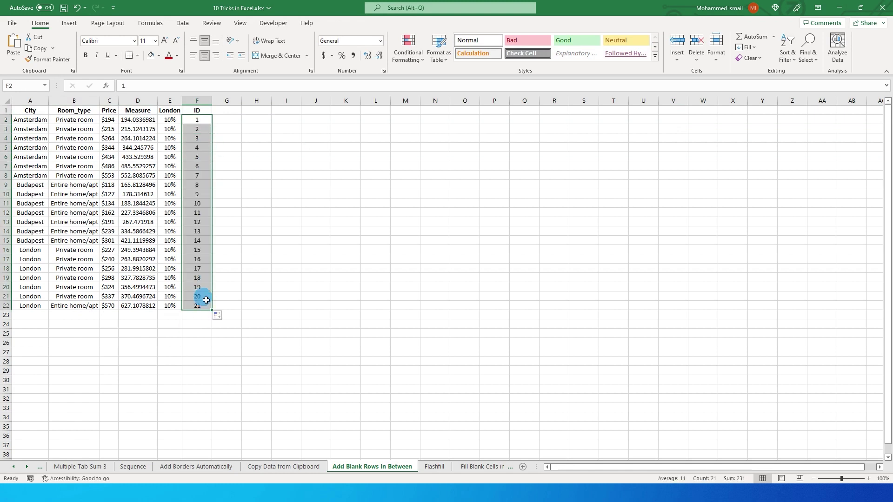
Copy the ID series in F2:F22 and paste it directly below, starting at F23
{"action": "key", "text": "ctrl+c"}
{"action": "left_click", "coordinate": [197, 315]}
{"action": "key", "text": "Return"}
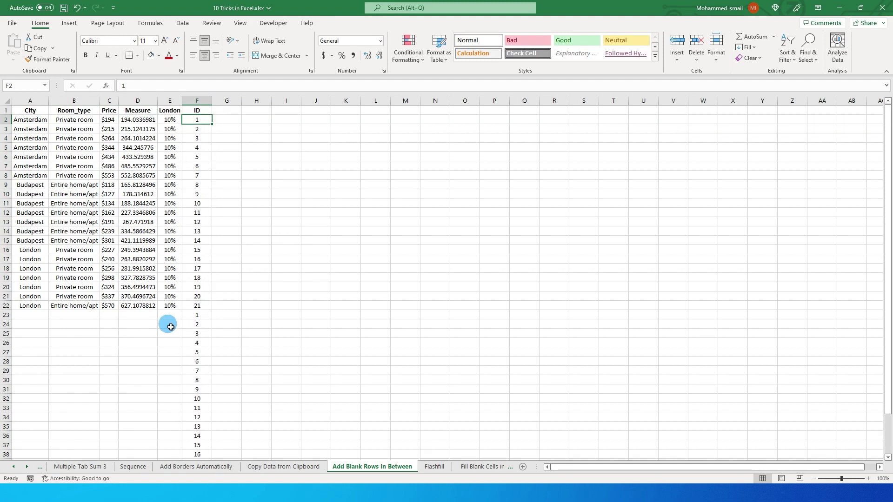
Add filters to the header row and sort the table by ID from smallest to largest
{"action": "left_click_drag", "start_coordinate": [202, 320], "coordinate": [212, 248]}
{"action": "left_click", "coordinate": [202, 249]}
{"action": "key", "text": "ctrl+Up"}
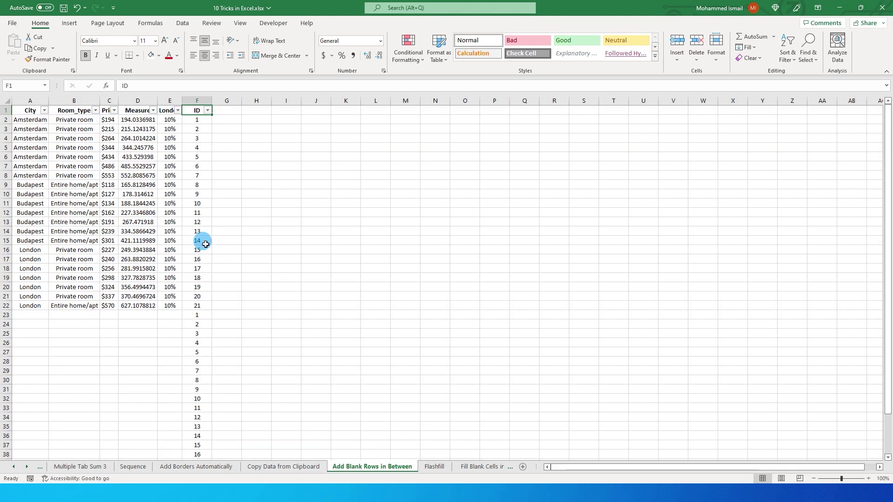
{"action": "left_click", "coordinate": [207, 111]}
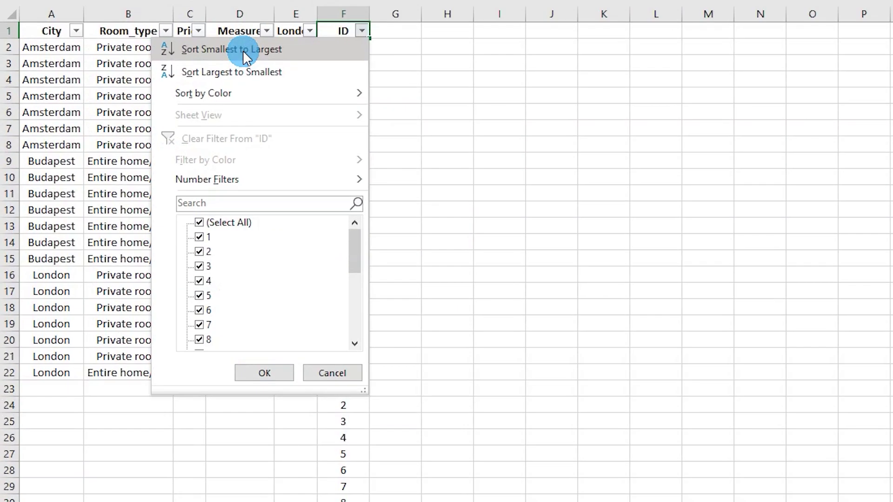
{"action": "left_click", "coordinate": [139, 121]}
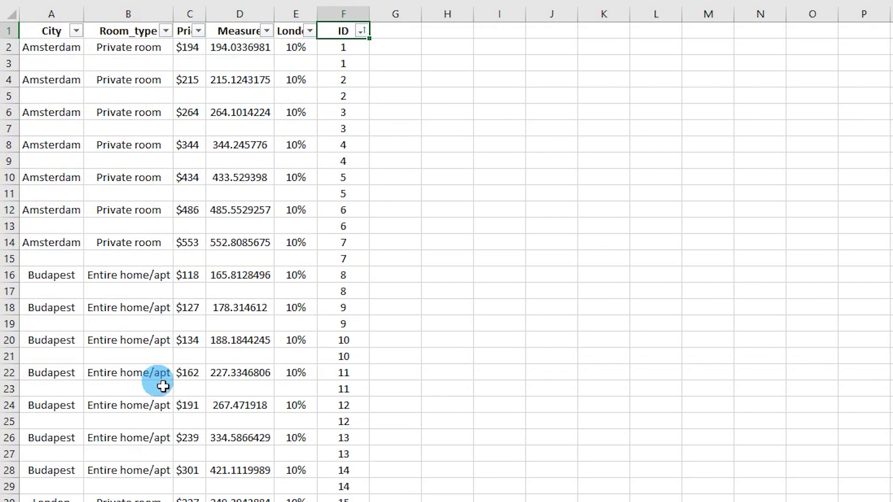
Clear the contents of ID column F and check the blank rows between the records
{"action": "left_click", "coordinate": [352, 20]}
{"action": "key", "text": "Delete"}
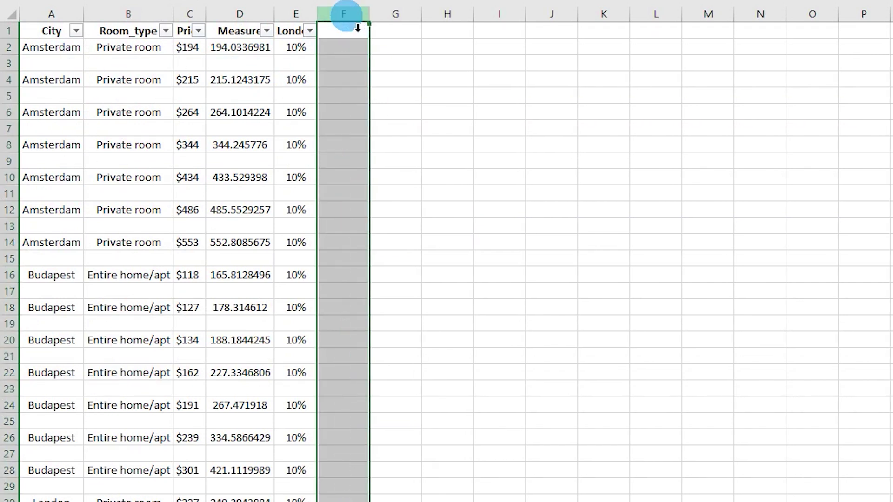
{"action": "left_click", "coordinate": [291, 83]}
{"action": "left_click", "coordinate": [9, 63]}
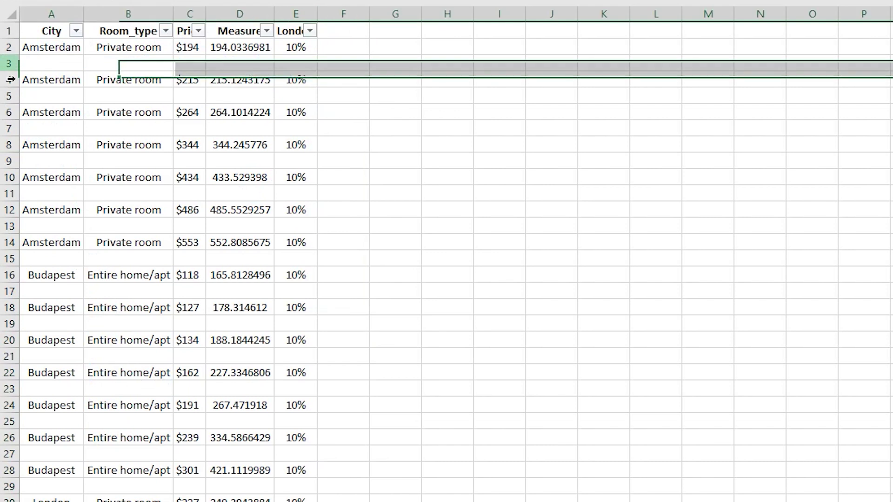
{"action": "left_click", "coordinate": [7, 96]}
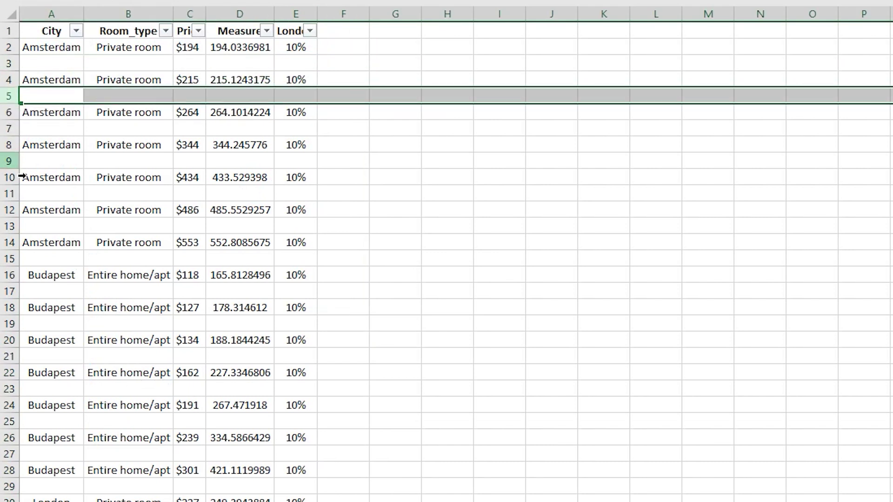
{"action": "left_click", "coordinate": [8, 161]}
{"action": "left_click", "coordinate": [9, 193]}
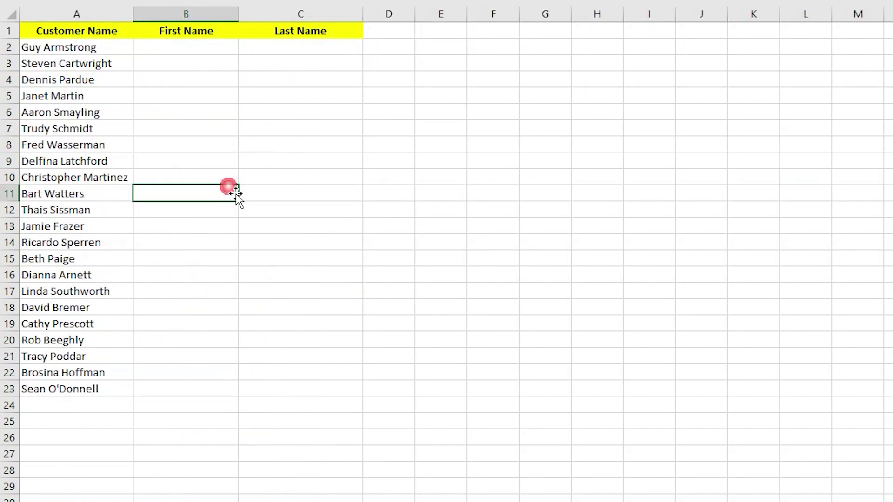
{"action": "left_click", "coordinate": [236, 193]}
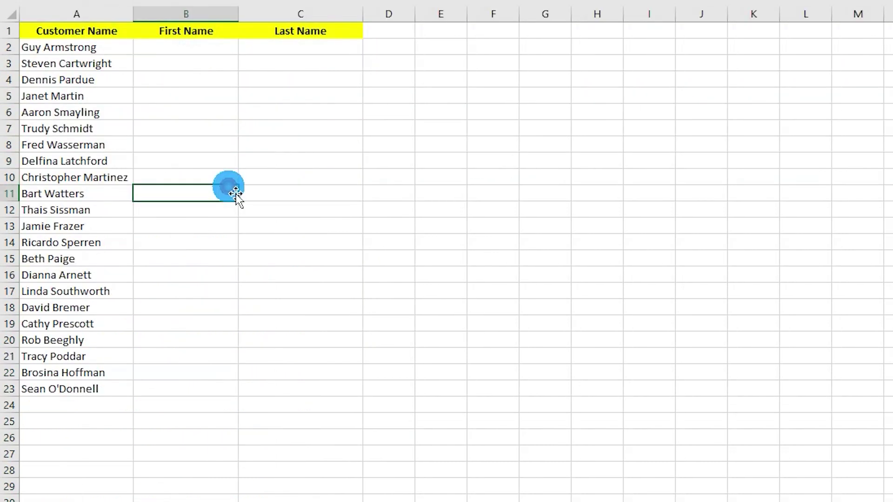
{"action": "left_click_drag", "start_coordinate": [235, 193], "coordinate": [365, 113]}
{"action": "left_click_drag", "start_coordinate": [93, 31], "coordinate": [93, 287]}
{"action": "left_click_drag", "start_coordinate": [205, 30], "coordinate": [206, 233]}
{"action": "left_click_drag", "start_coordinate": [305, 32], "coordinate": [309, 261]}
Enter the first customer's first name in B2 and last name in C2 as patterns for splitting the names
{"action": "left_click", "coordinate": [197, 49]}
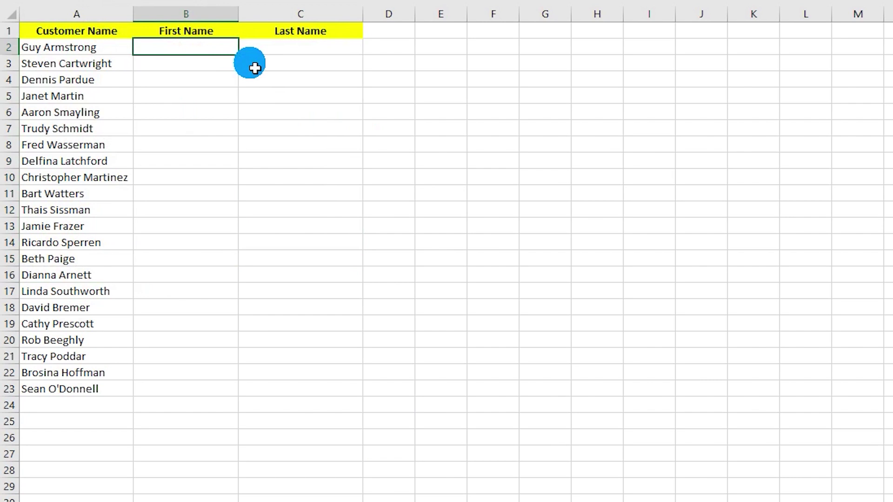
{"action": "type", "text": "Guy"}
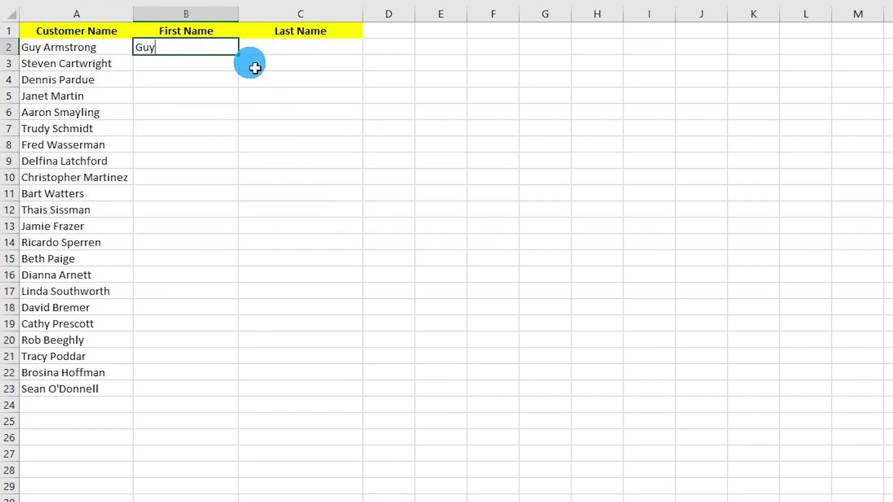
{"action": "key", "text": "Tab"}
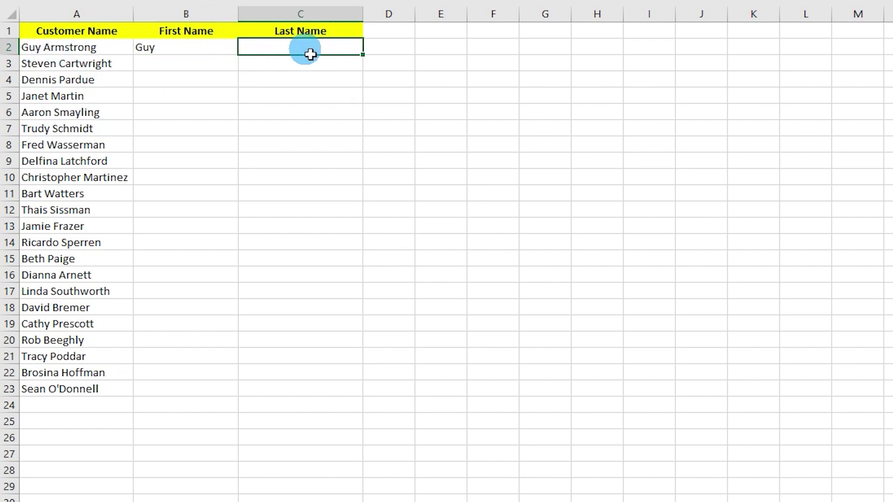
{"action": "type", "text": "Armstong"}
{"action": "key", "text": "Return"}
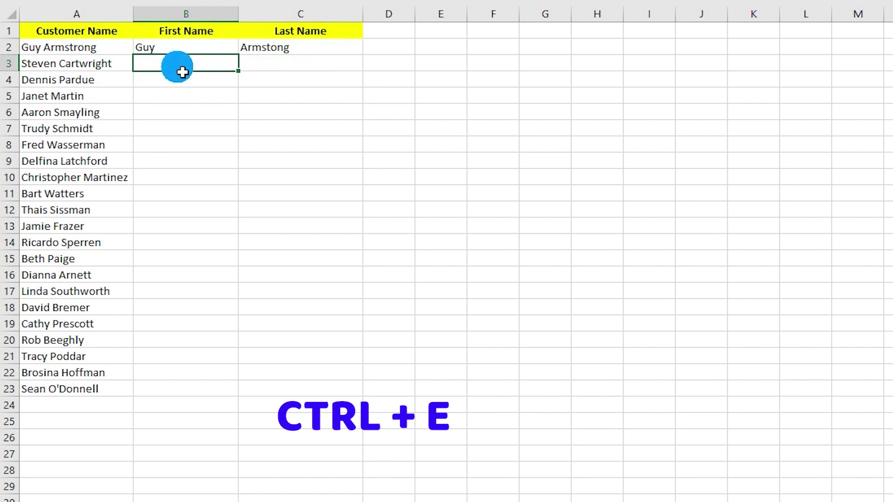
Flash Fill the First Name column from B3 and the Last Name column from C3 for all customers
{"action": "key", "text": "ctrl+e"}
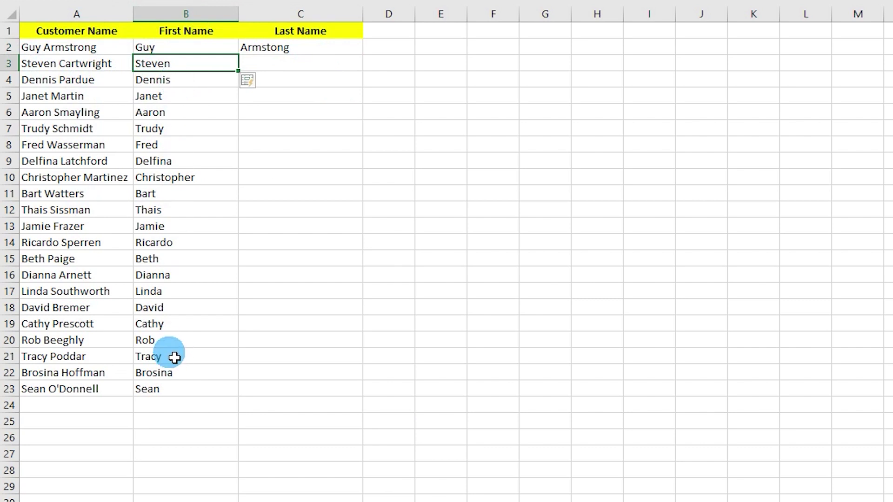
{"action": "left_click", "coordinate": [272, 68]}
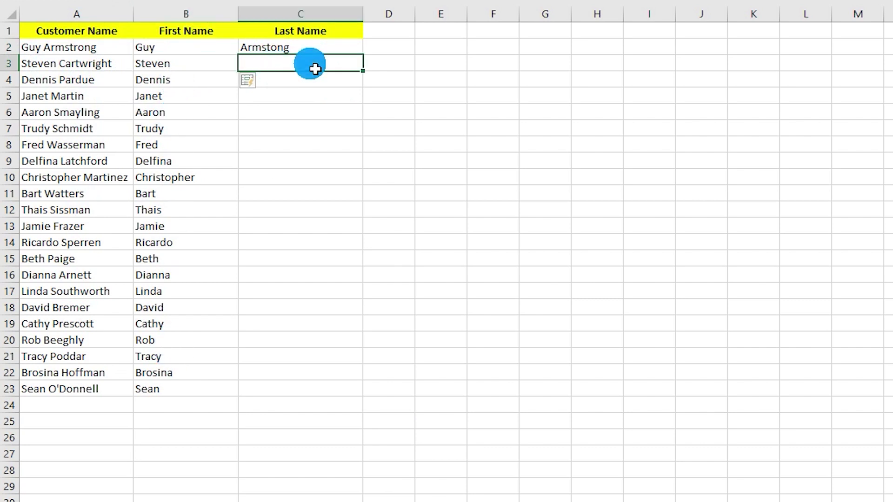
{"action": "key", "text": "ctrl+e"}
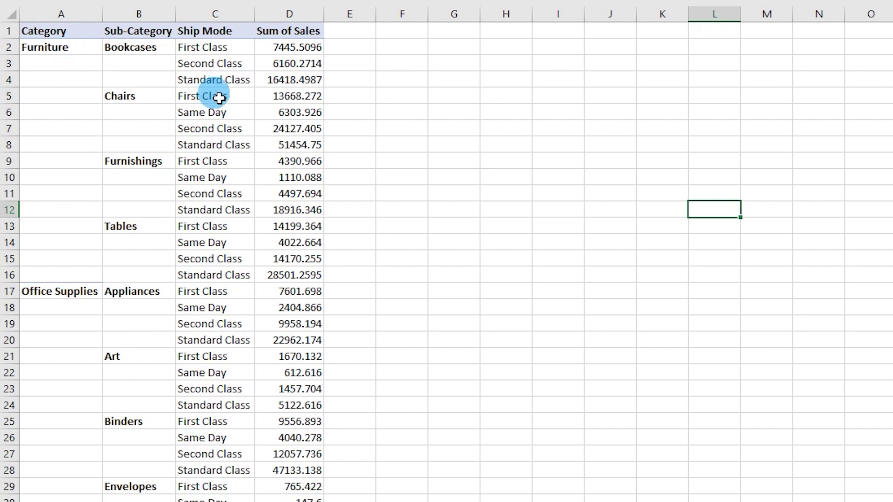
Fill Furniture down from A2 to A16 and Bookcases down from B2 to B4
{"action": "left_click_drag", "start_coordinate": [70, 52], "coordinate": [76, 281]}
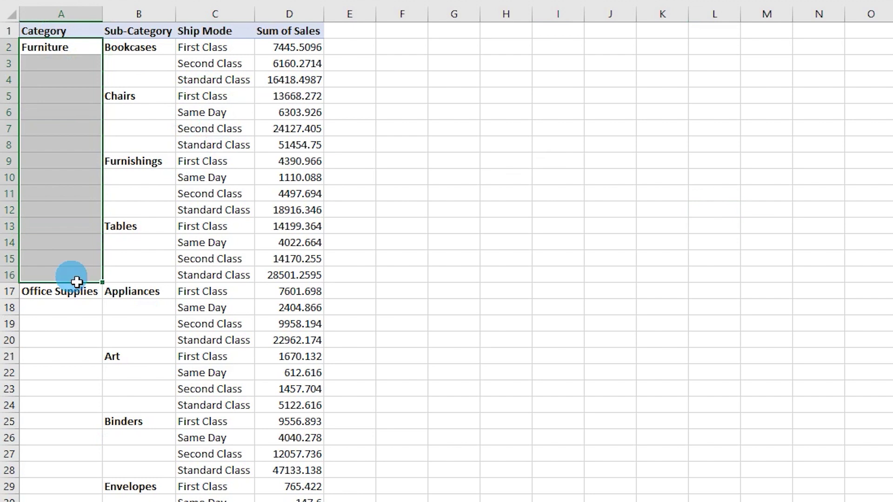
{"action": "key", "text": "ctrl+d"}
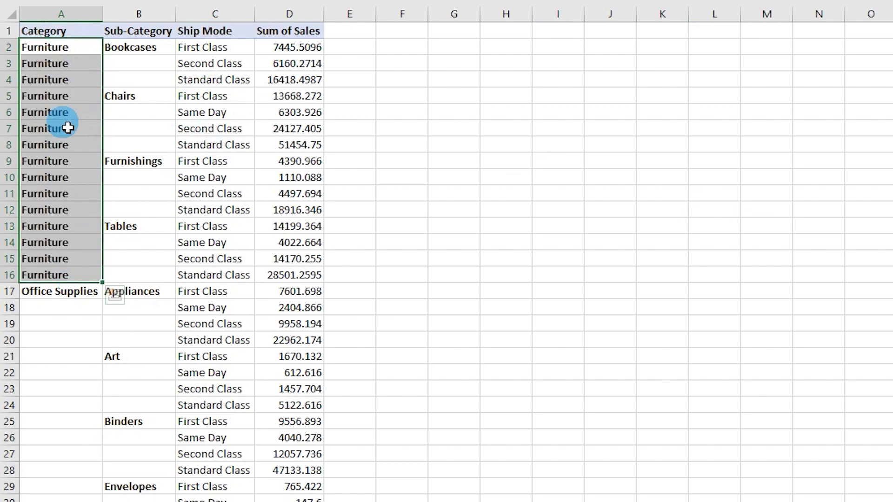
{"action": "left_click_drag", "start_coordinate": [144, 50], "coordinate": [143, 79]}
{"action": "key", "text": "ctrl+d"}
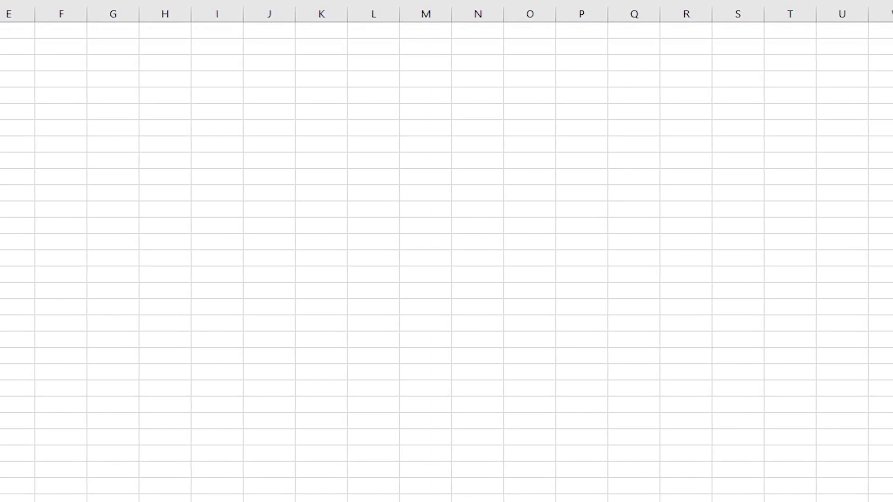
Select only the blank cells in the Category and Sub-Category columns with Go To Special
{"action": "key", "text": "F5"}
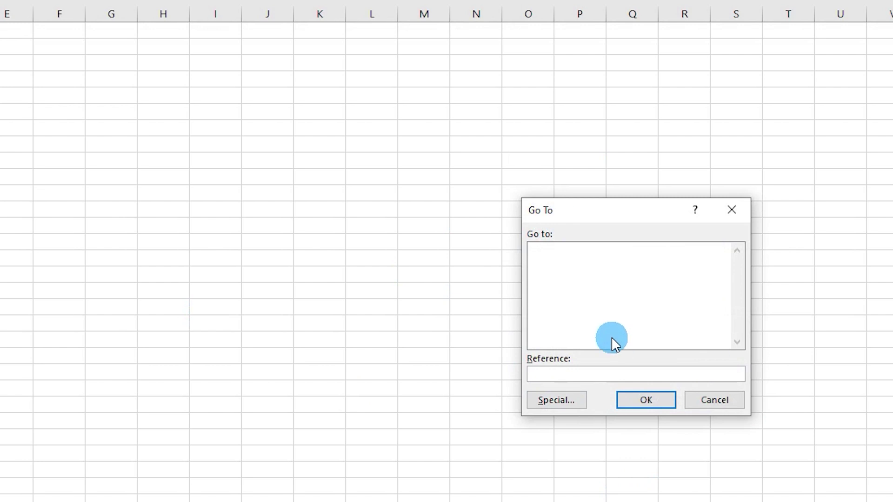
{"action": "left_click", "coordinate": [555, 404]}
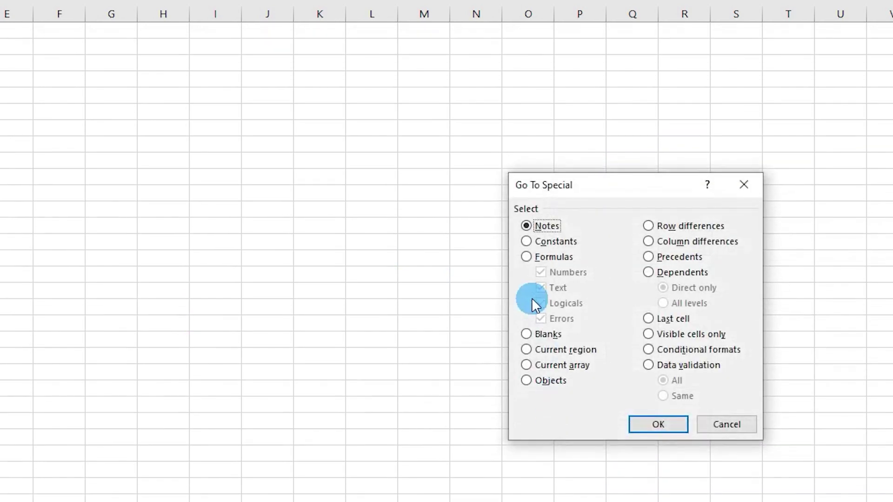
{"action": "left_click", "coordinate": [650, 426]}
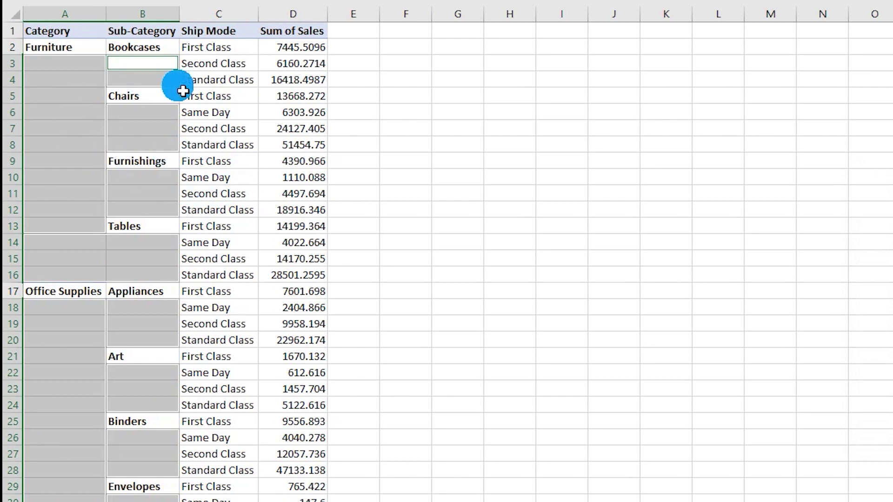
Fill every selected blank cell with the value above it using the relative formula =B2 and check the filled rows
{"action": "type", "text": "="}
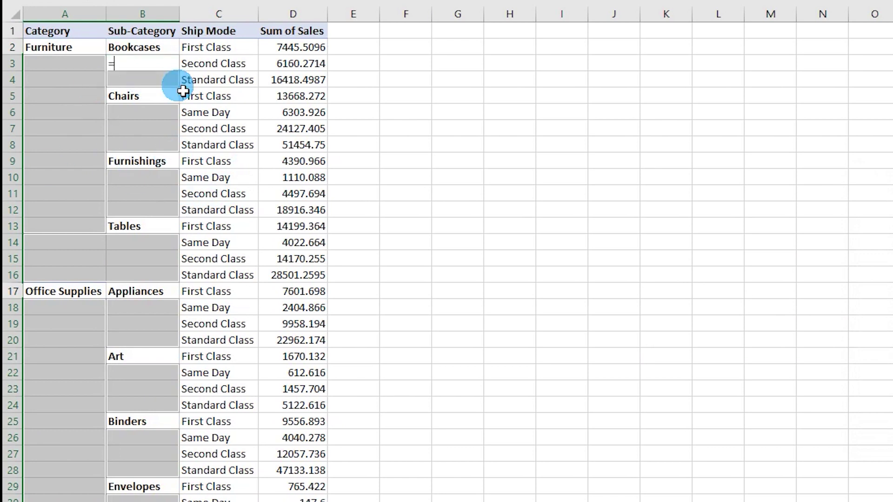
{"action": "left_click", "coordinate": [136, 52]}
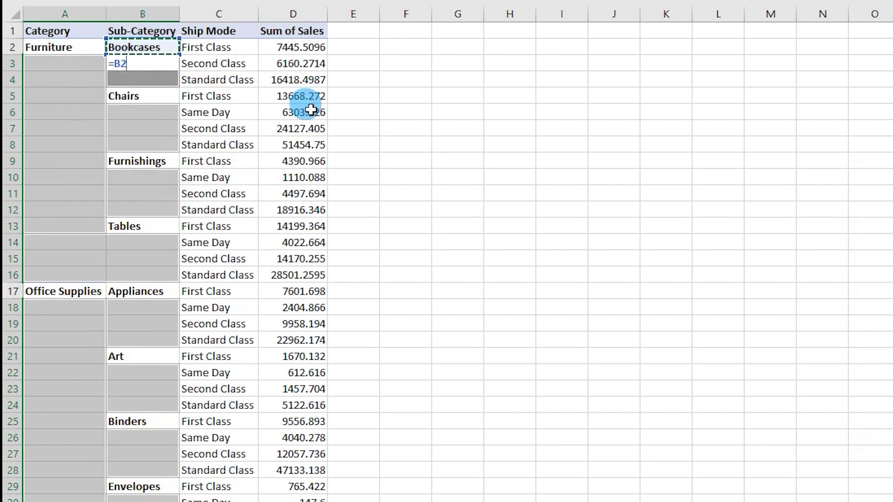
{"action": "key", "text": "ctrl+Return"}
{"action": "left_click", "coordinate": [111, 79]}
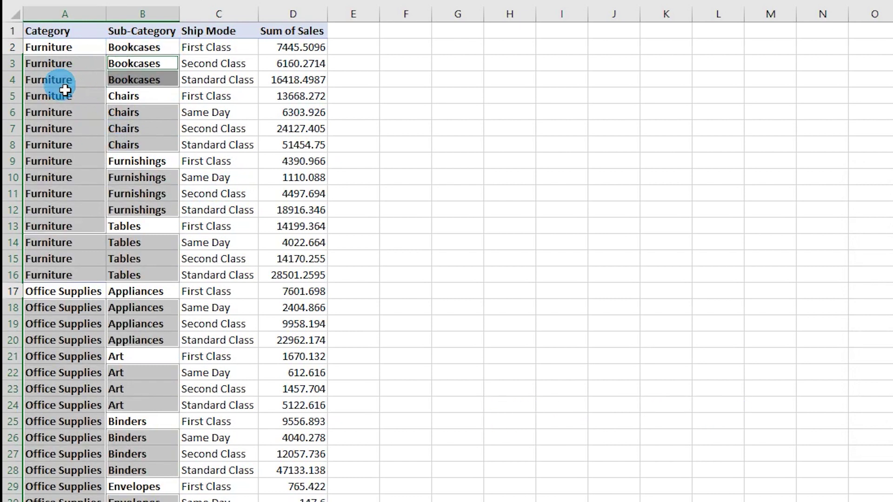
{"action": "scroll", "coordinate": [81, 223], "scroll_direction": "down", "scroll_amount": 2}
{"action": "key", "text": "ctrl+Home"}
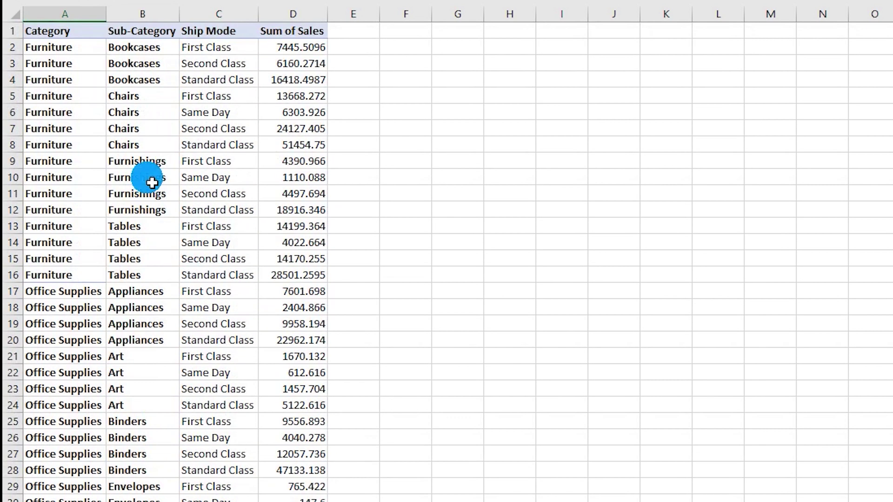
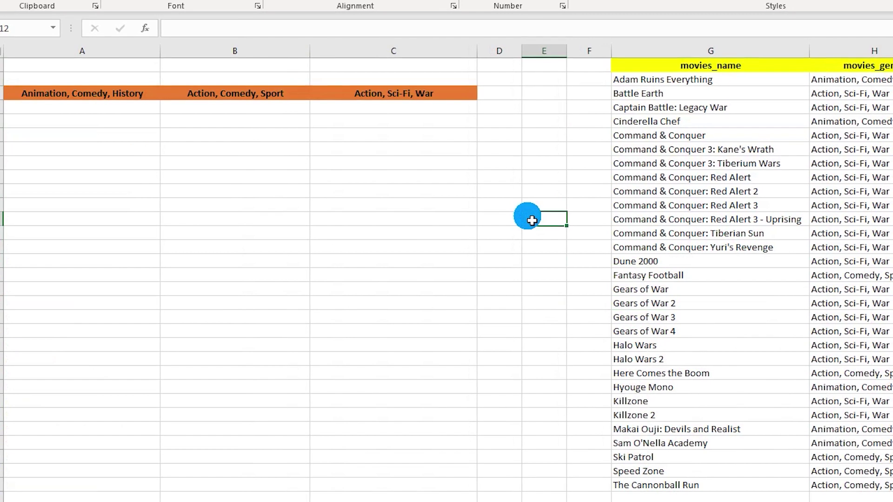
Add filters to the movies_name and movies_genre headers and check the list of genres
{"action": "left_click_drag", "start_coordinate": [711, 66], "coordinate": [725, 347]}
{"action": "left_click_drag", "start_coordinate": [867, 67], "coordinate": [874, 330]}
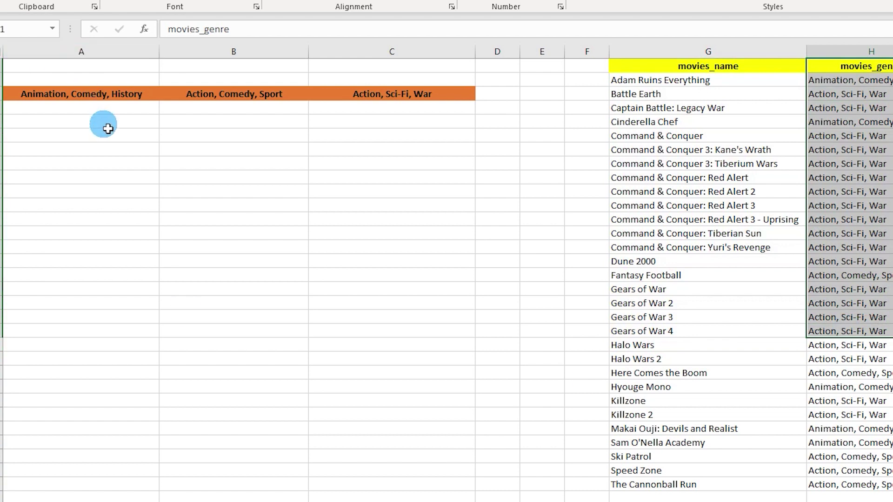
{"action": "left_click", "coordinate": [721, 70]}
{"action": "left_click", "coordinate": [886, 79]}
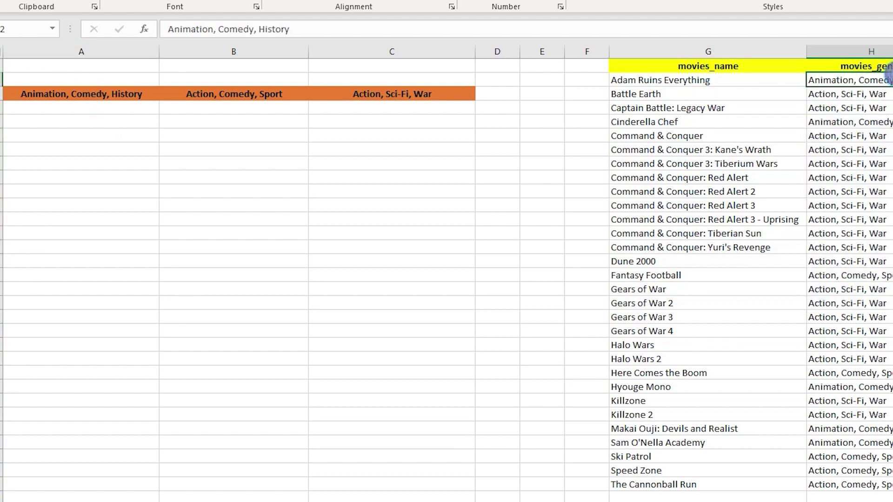
{"action": "key", "text": "Up"}
{"action": "key", "text": "ctrl+shift+l"}
{"action": "key", "text": "alt+Down"}
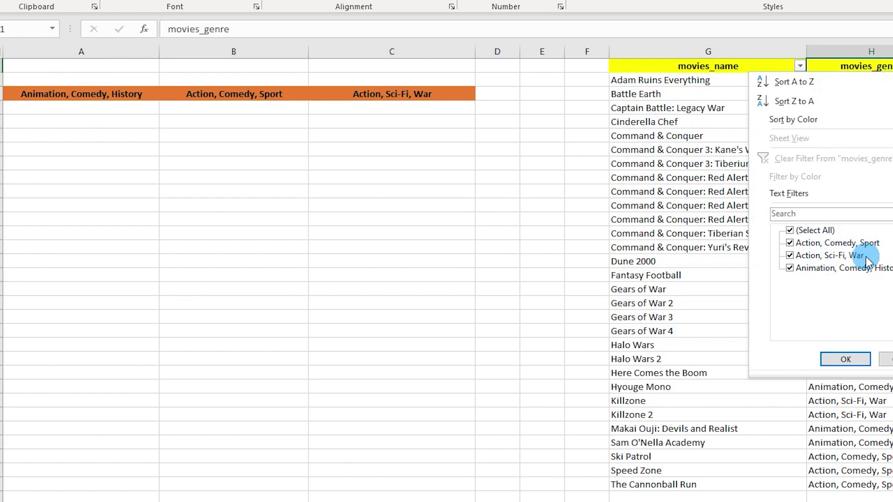
{"action": "left_click", "coordinate": [544, 288]}
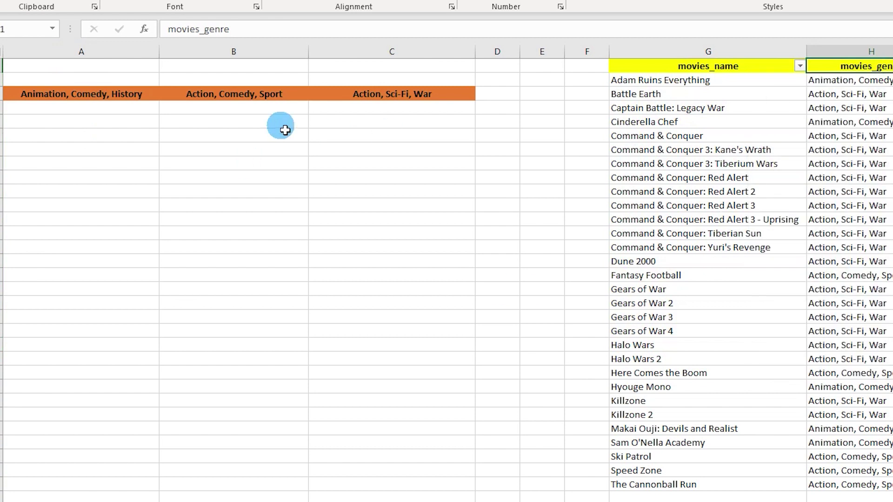
Examine the three genre headings in A3:C3 and the empty columns beneath them
{"action": "left_click", "coordinate": [233, 121]}
{"action": "left_click_drag", "start_coordinate": [74, 100], "coordinate": [365, 99]}
{"action": "left_click", "coordinate": [370, 122]}
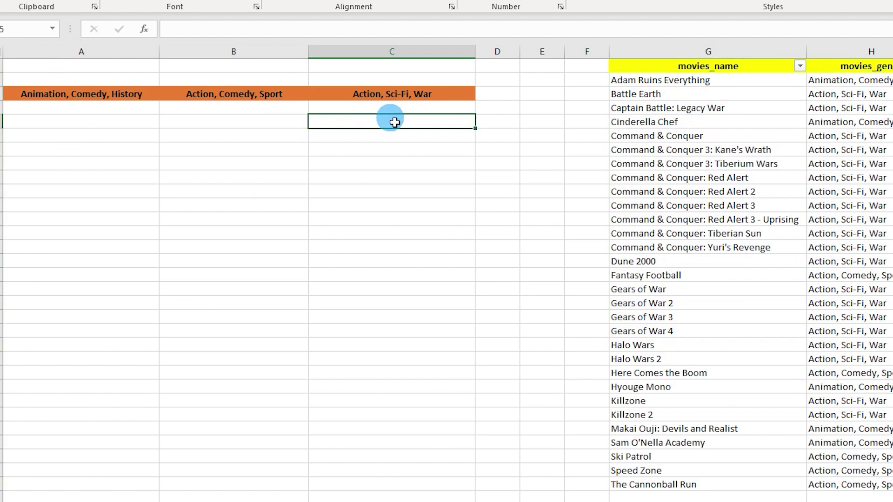
{"action": "left_click_drag", "start_coordinate": [91, 109], "coordinate": [100, 289]}
{"action": "left_click", "coordinate": [105, 100]}
{"action": "left_click", "coordinate": [178, 193]}
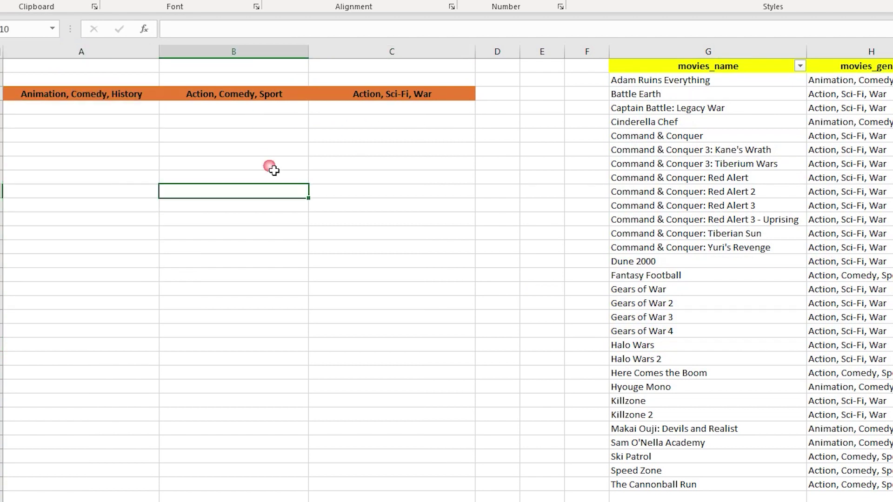
{"action": "left_click", "coordinate": [85, 101]}
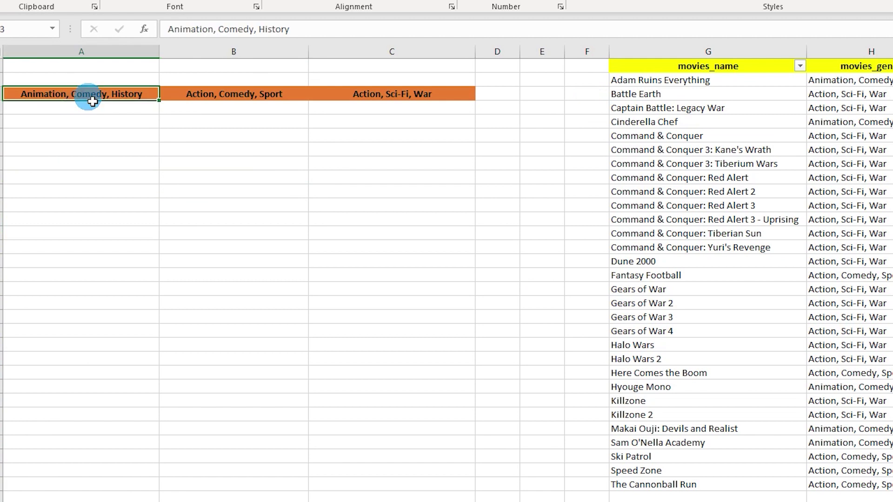
Copy Cinderella Chef to A4 under Animation, Comedy, History and Command & Conquer to C4 under Action, Sci-Fi, War
{"action": "left_click", "coordinate": [851, 125]}
{"action": "left_click", "coordinate": [678, 136]}
{"action": "left_click", "coordinate": [674, 120]}
{"action": "key", "text": "ctrl+c"}
{"action": "left_click", "coordinate": [79, 107]}
{"action": "key", "text": "ctrl+v"}
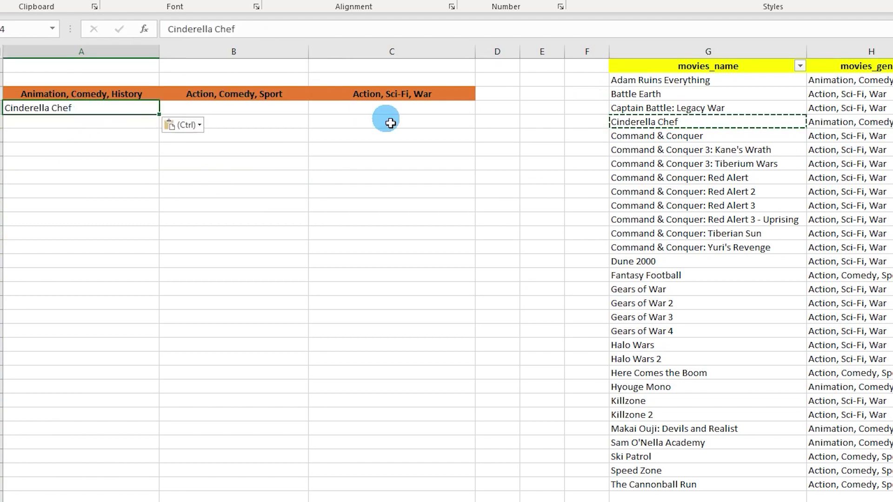
{"action": "left_click", "coordinate": [708, 144]}
{"action": "key", "text": "ctrl+c"}
{"action": "left_click", "coordinate": [402, 112]}
{"action": "key", "text": "ctrl+v"}
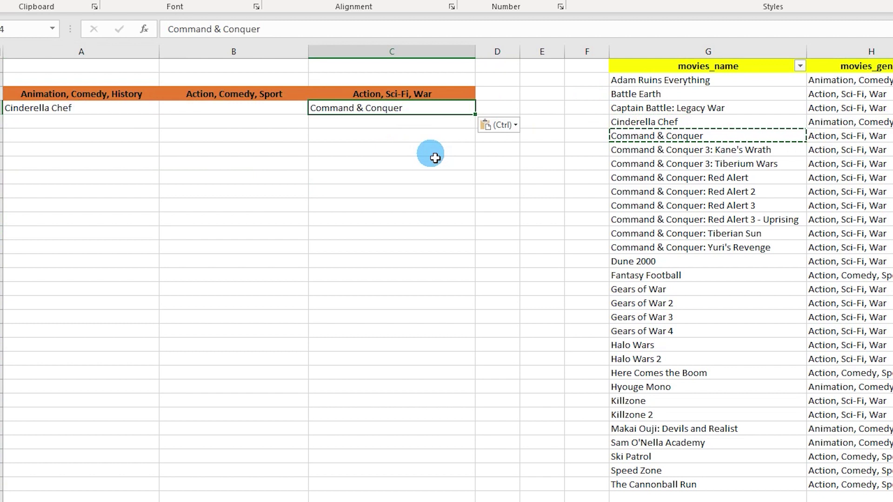
Clear the manually copied movie names from A4:C4
{"action": "left_click", "coordinate": [70, 111]}
{"action": "left_click_drag", "start_coordinate": [70, 111], "coordinate": [339, 113]}
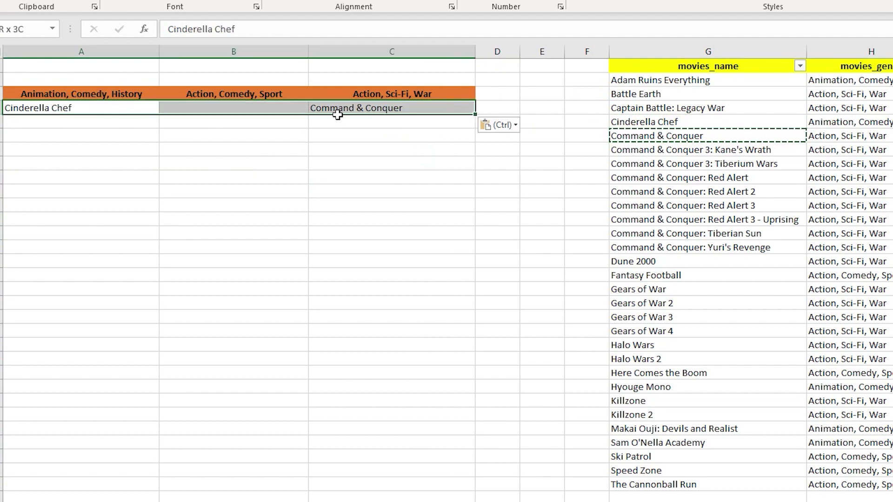
{"action": "key", "text": "Delete"}
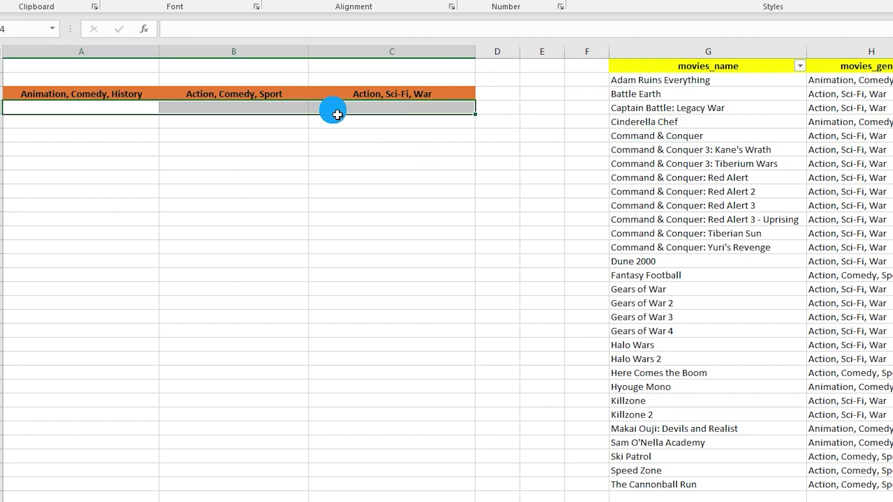
Enter a FILTER formula in A4 that returns movie names from $G$2:$G$31 where the genres in $H$2:$H$31 equal A3
{"action": "double_click", "coordinate": [74, 113]}
{"action": "type", "text": "=FILTER("}
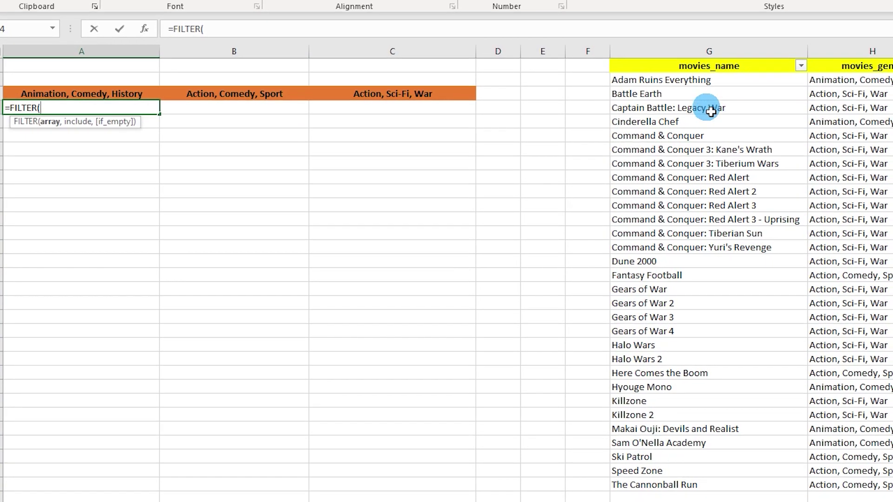
{"action": "left_click_drag", "start_coordinate": [711, 82], "coordinate": [721, 486]}
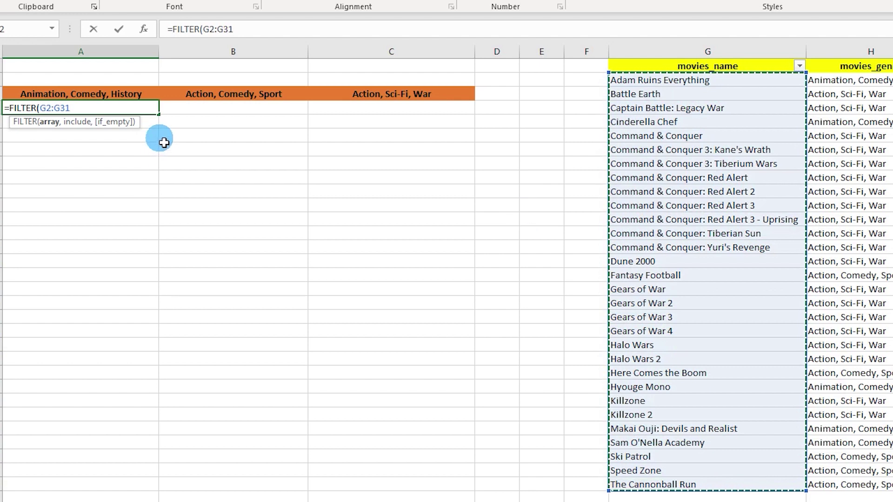
{"action": "key", "text": "F4"}
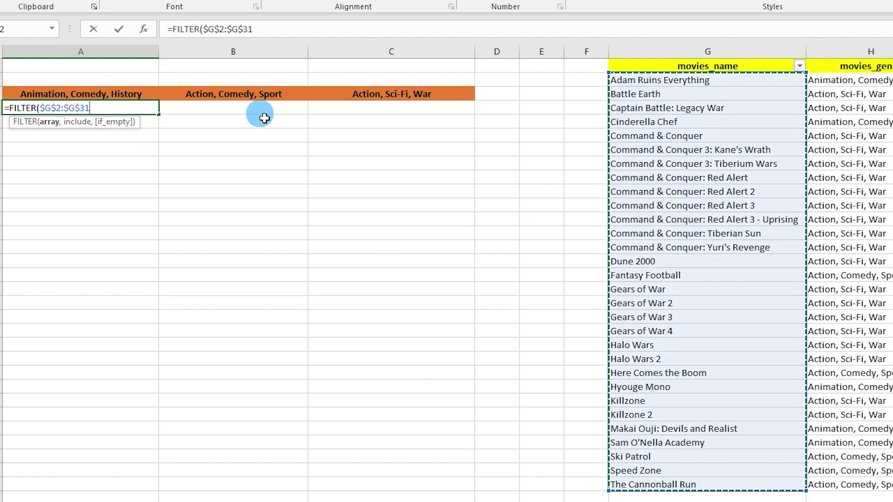
{"action": "type", "text": ","}
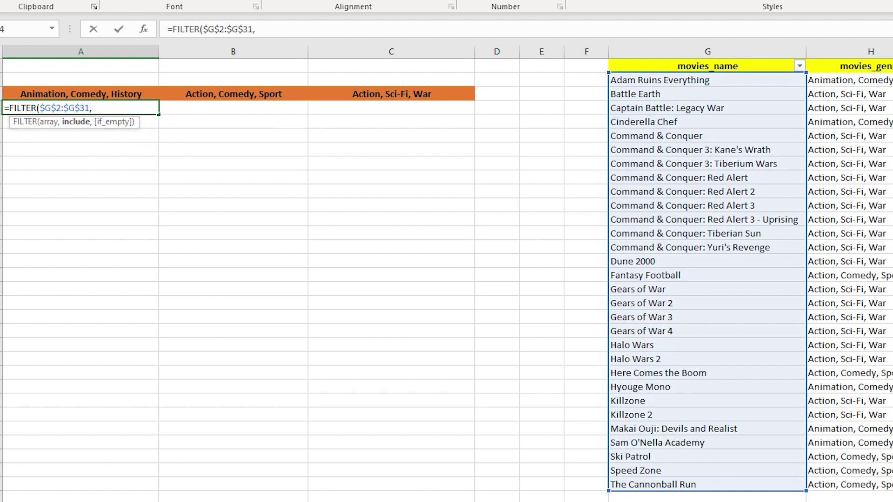
{"action": "left_click_drag", "start_coordinate": [857, 85], "coordinate": [883, 489]}
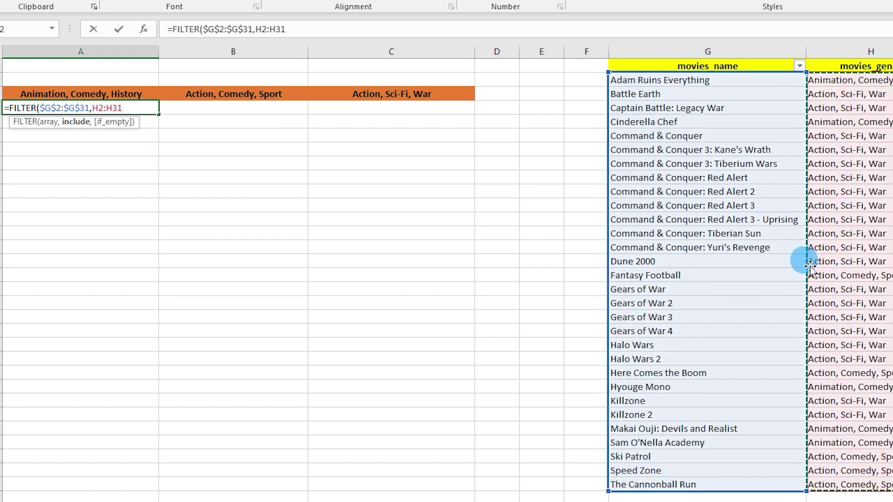
{"action": "key", "text": "F4"}
{"action": "type", "text": "="}
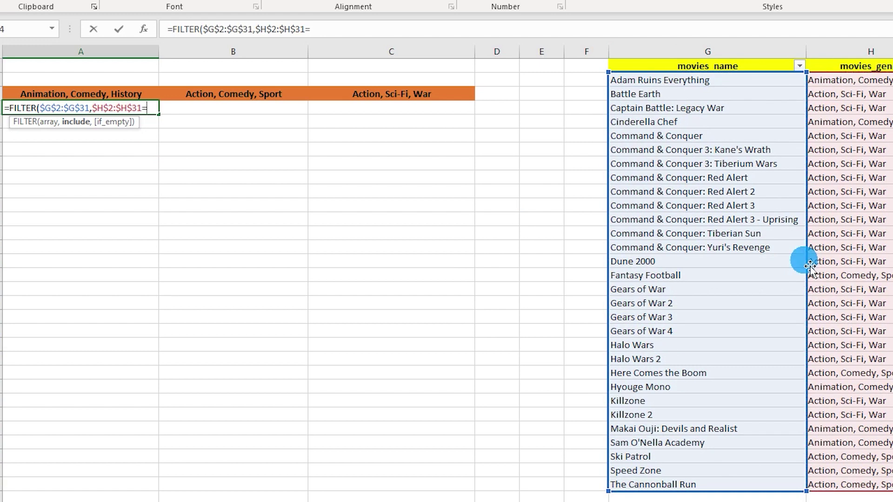
{"action": "left_click", "coordinate": [87, 99]}
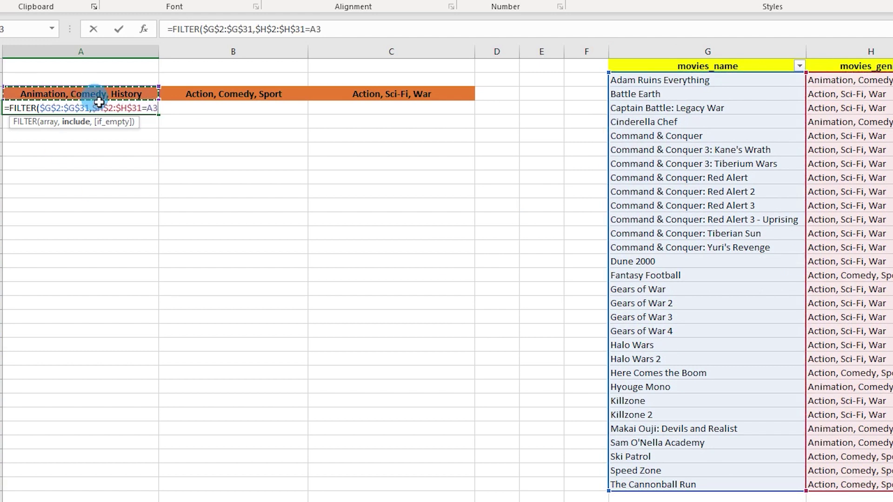
{"action": "key", "text": "Return"}
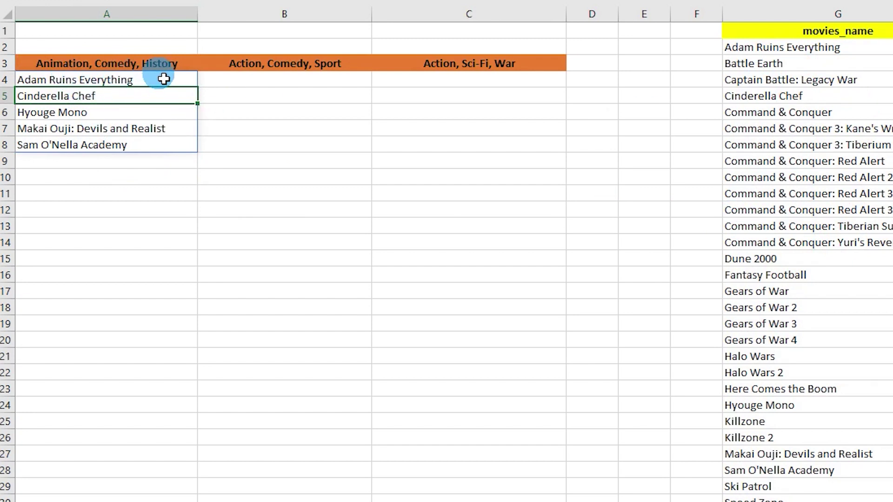
Fill the FILTER formula from A4 right through C4 to list the movies for the other two genres
{"action": "left_click", "coordinate": [260, 84]}
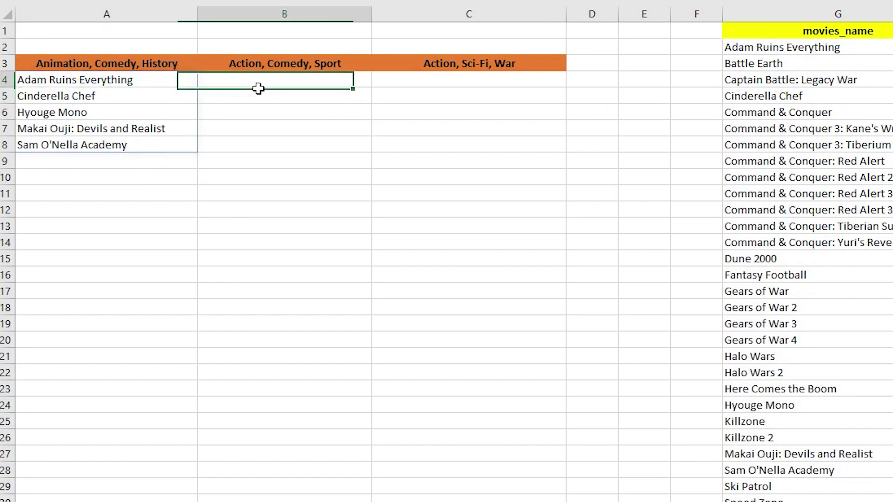
{"action": "left_click", "coordinate": [477, 82]}
{"action": "left_click", "coordinate": [245, 91]}
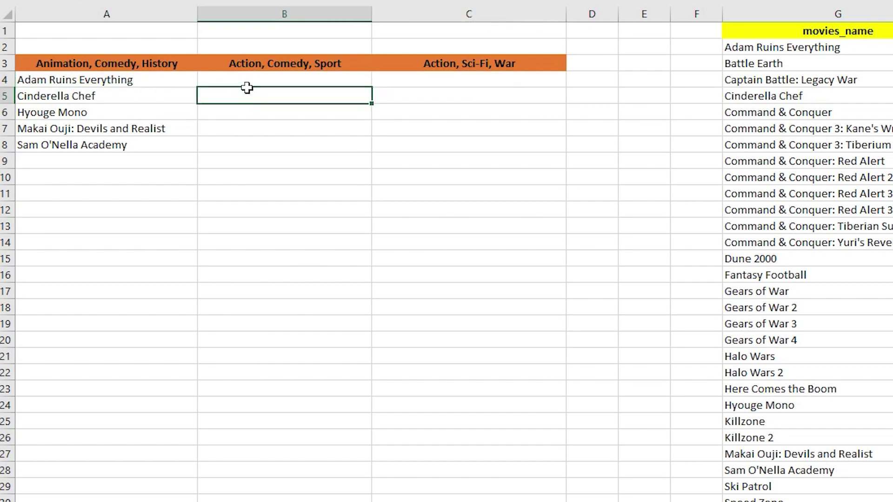
{"action": "left_click_drag", "start_coordinate": [148, 86], "coordinate": [382, 89]}
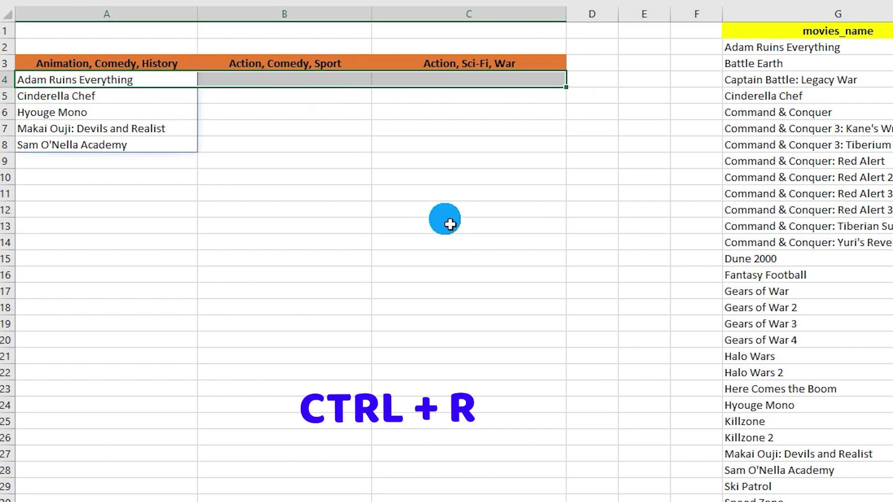
{"action": "key", "text": "ctrl+r"}
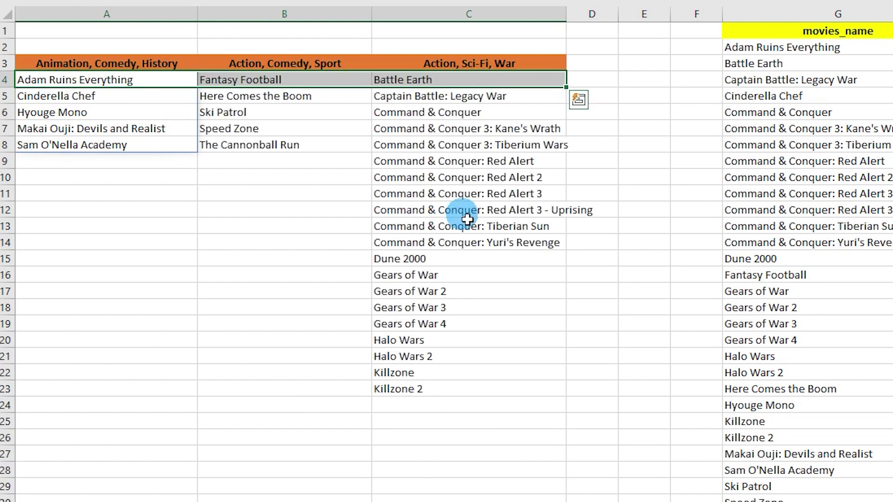
{"action": "left_click", "coordinate": [456, 194]}
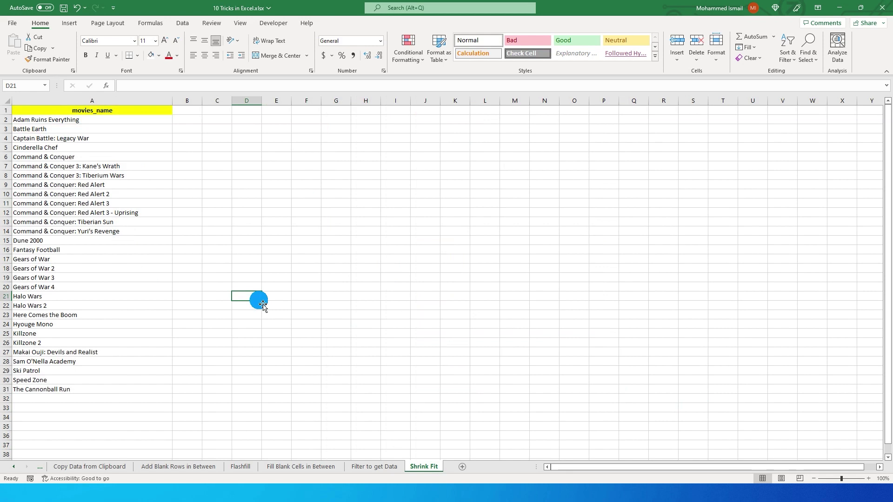
Narrow column A until the longer movie names extend past the column's edge
{"action": "left_click", "coordinate": [100, 121]}
{"action": "key", "text": "ctrl+shift+Down"}
{"action": "left_click_drag", "start_coordinate": [178, 103], "coordinate": [99, 103]}
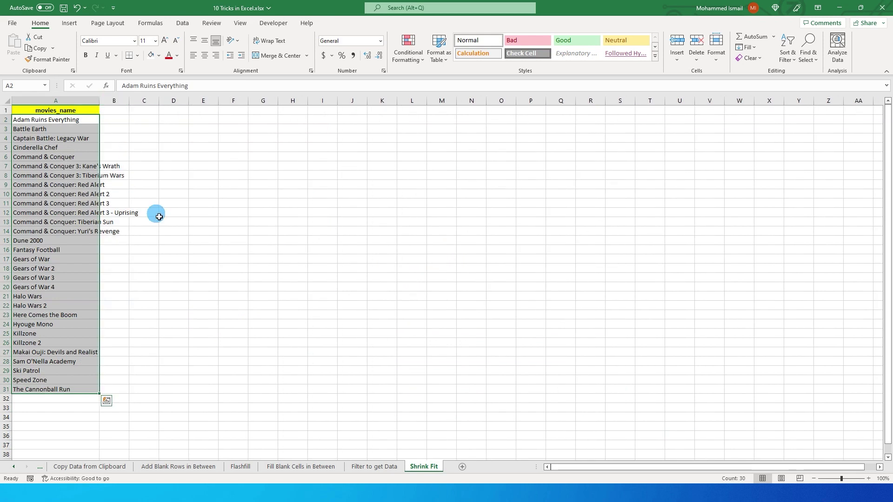
{"action": "left_click", "coordinate": [142, 213]}
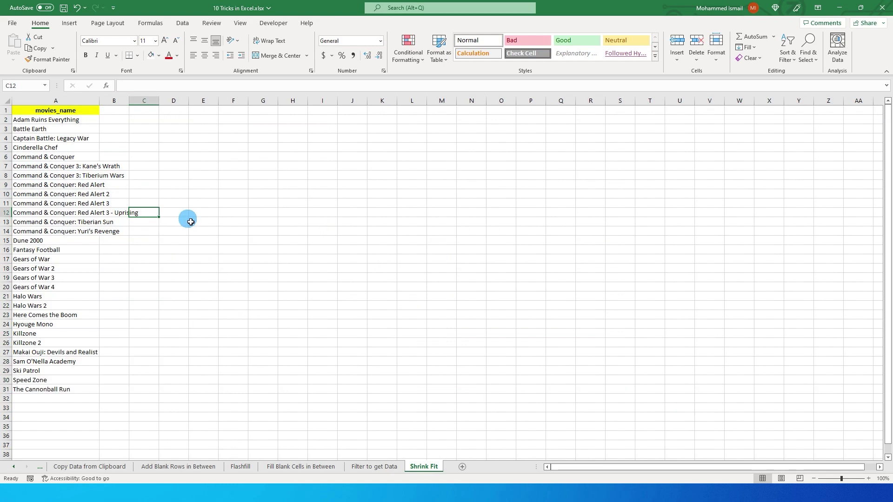
Try Wrap Text on column A at a narrower width, and restore the unwrapped text in a column wide enough for every name
{"action": "left_click", "coordinate": [70, 100]}
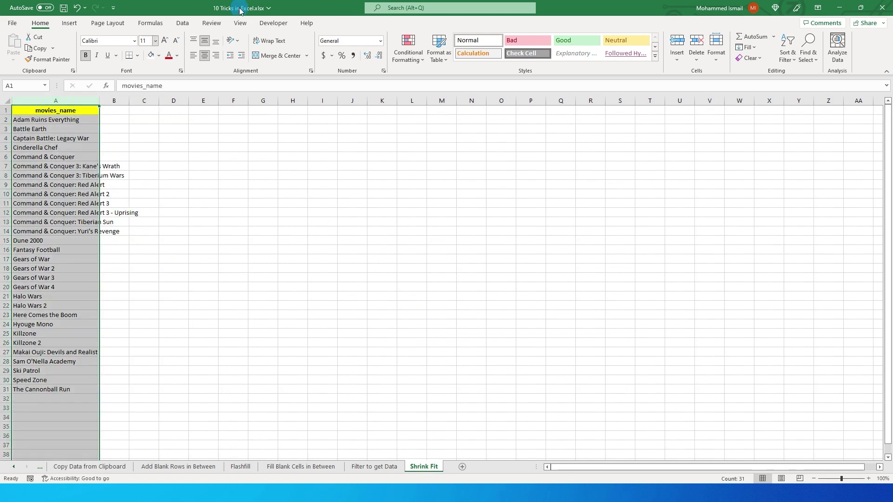
{"action": "left_click", "coordinate": [271, 41]}
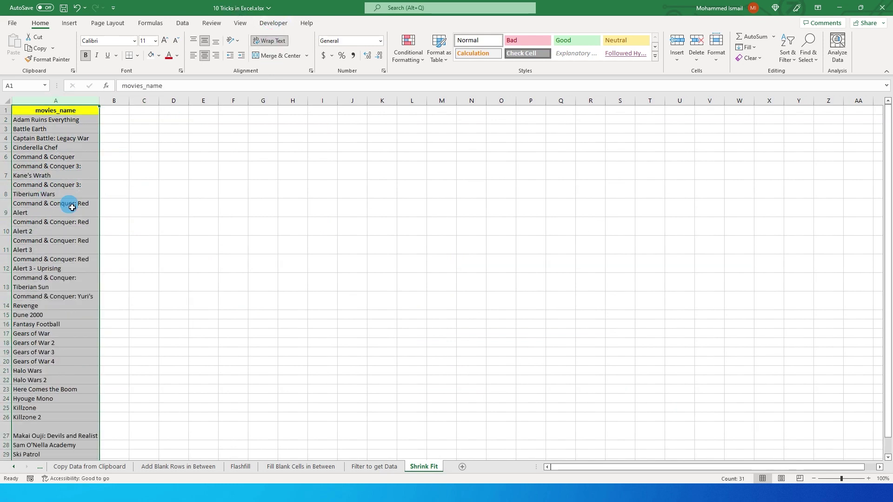
{"action": "left_click_drag", "start_coordinate": [104, 106], "coordinate": [85, 106]}
{"action": "left_click", "coordinate": [270, 41]}
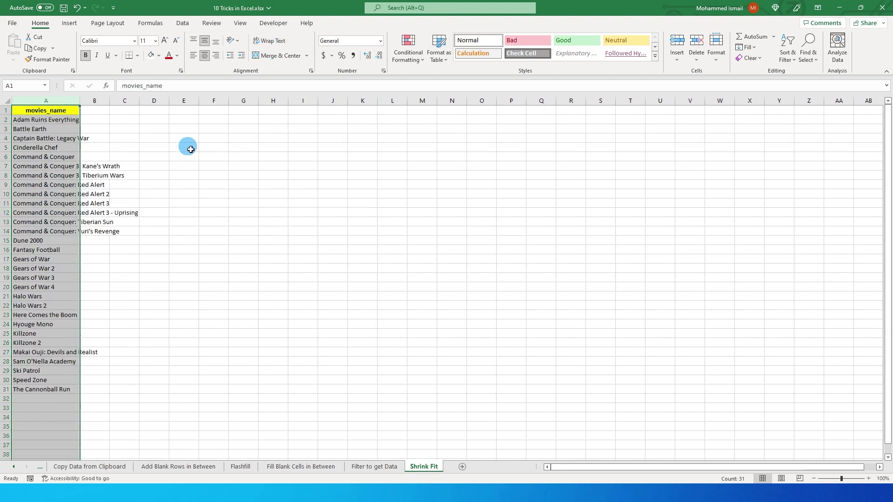
{"action": "left_click_drag", "start_coordinate": [81, 107], "coordinate": [180, 106]}
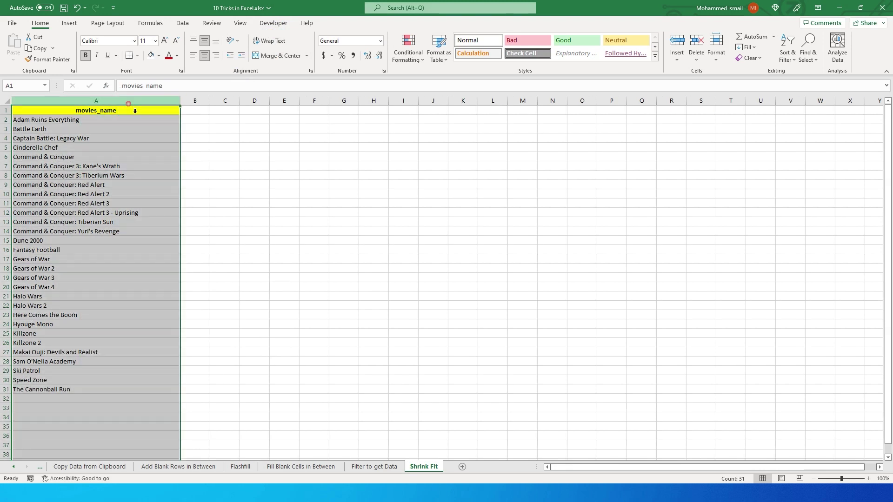
Apply the Shrink to fit text control to all of column A through its cell alignment format
{"action": "right_click", "coordinate": [130, 106]}
{"action": "right_click", "coordinate": [99, 107]}
{"action": "left_click", "coordinate": [140, 234]}
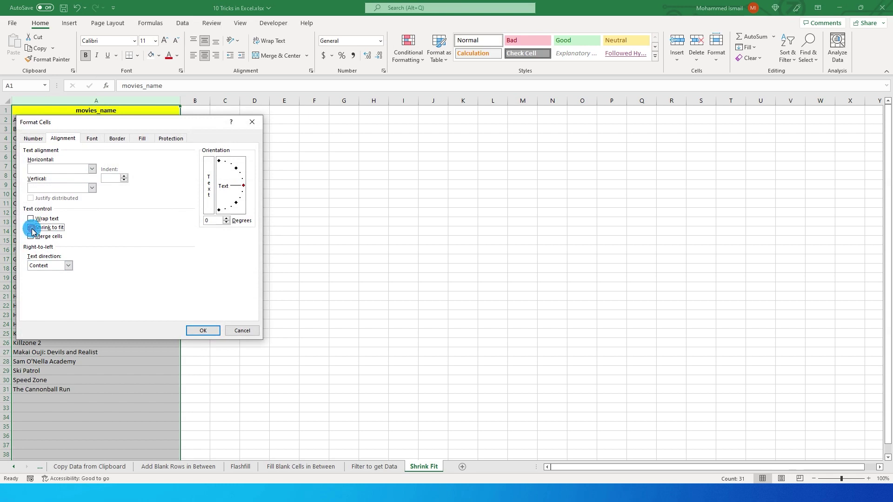
{"action": "left_click", "coordinate": [202, 330]}
Narrow column A in stages until it is just wide enough for Adam Ruins Everything, to test the shrinking of the longer movie names
{"action": "left_click", "coordinate": [108, 195]}
{"action": "left_click_drag", "start_coordinate": [181, 103], "coordinate": [173, 104]}
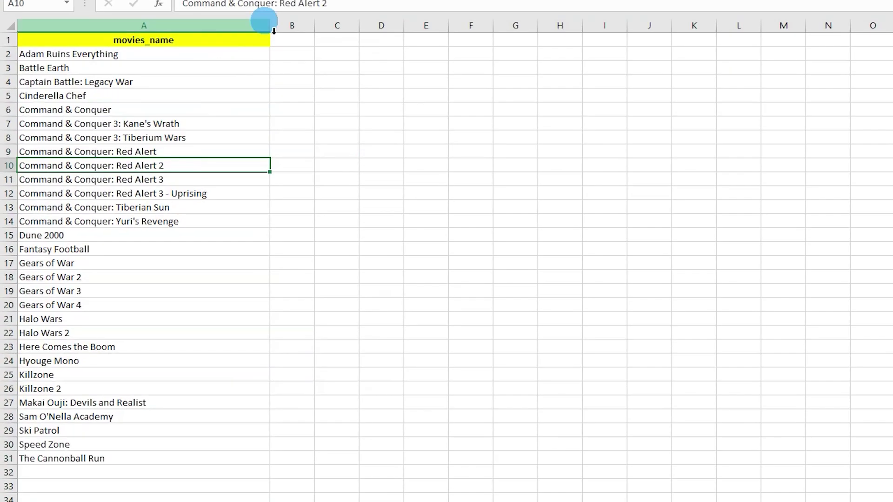
{"action": "left_click_drag", "start_coordinate": [259, 30], "coordinate": [198, 28]}
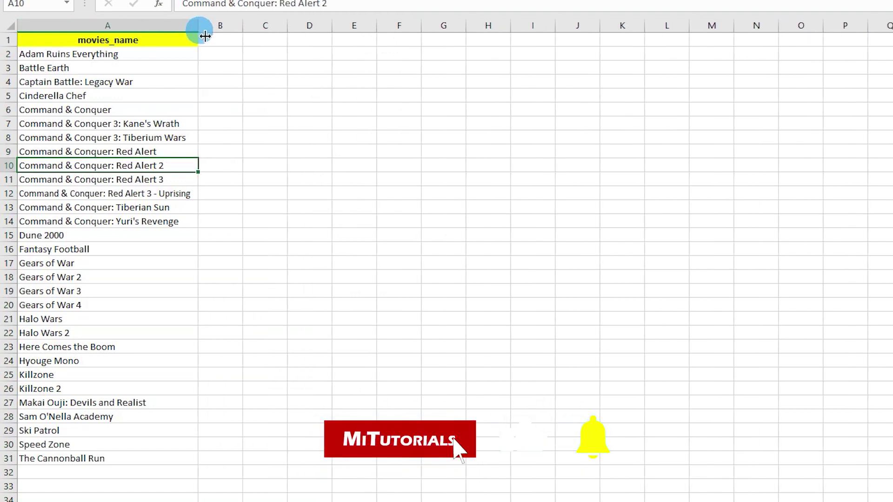
{"action": "left_click", "coordinate": [61, 194]}
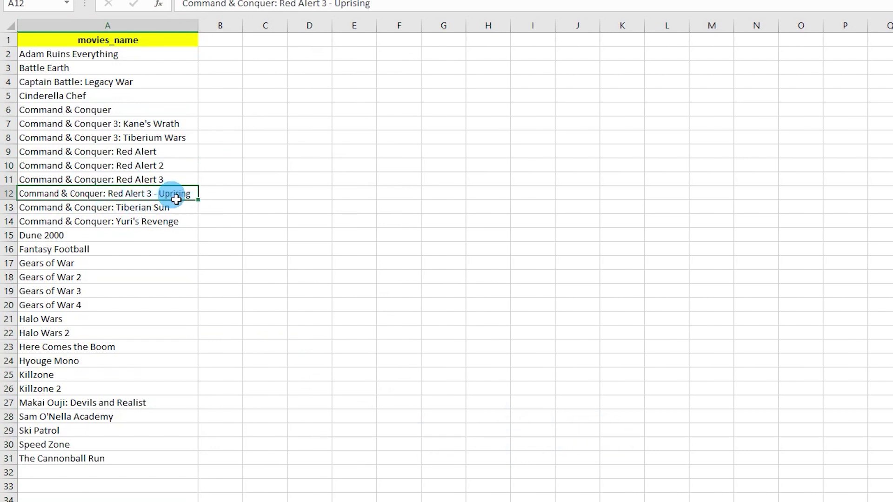
{"action": "left_click_drag", "start_coordinate": [198, 26], "coordinate": [172, 25]}
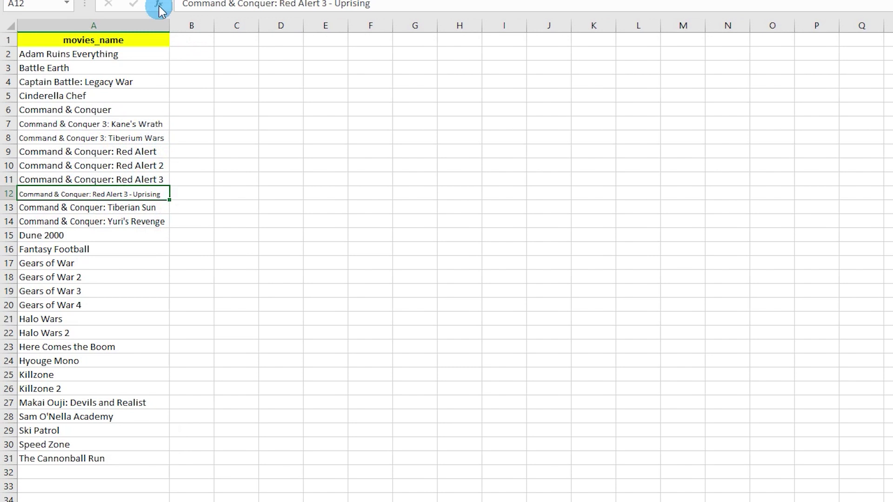
{"action": "left_click_drag", "start_coordinate": [173, 26], "coordinate": [125, 26]}
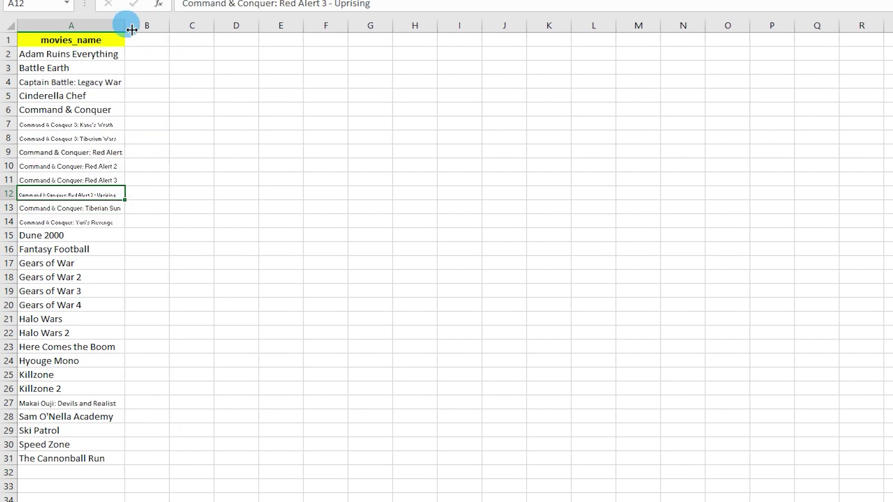